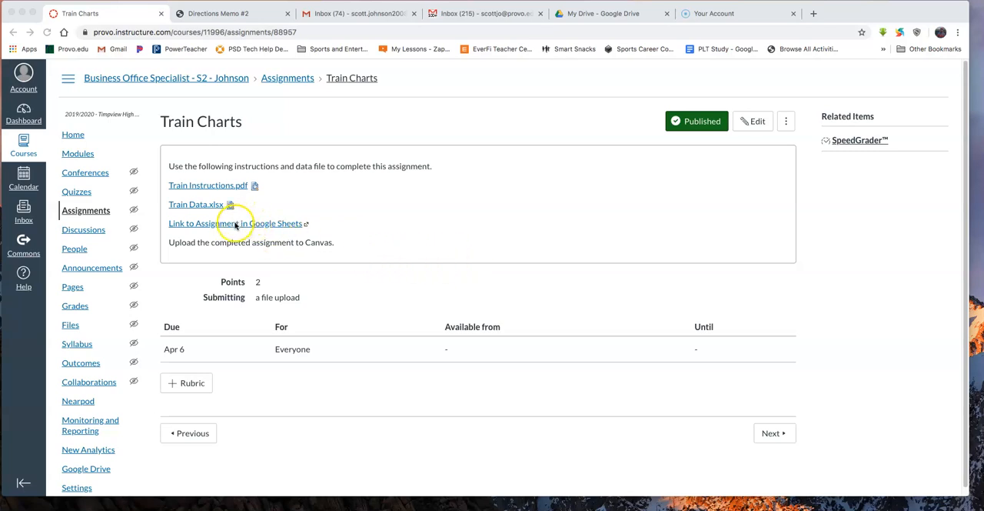
- Open the linked Train Data.xlsx assignment file from Canvas in Google Sheets
left_click(236, 225)
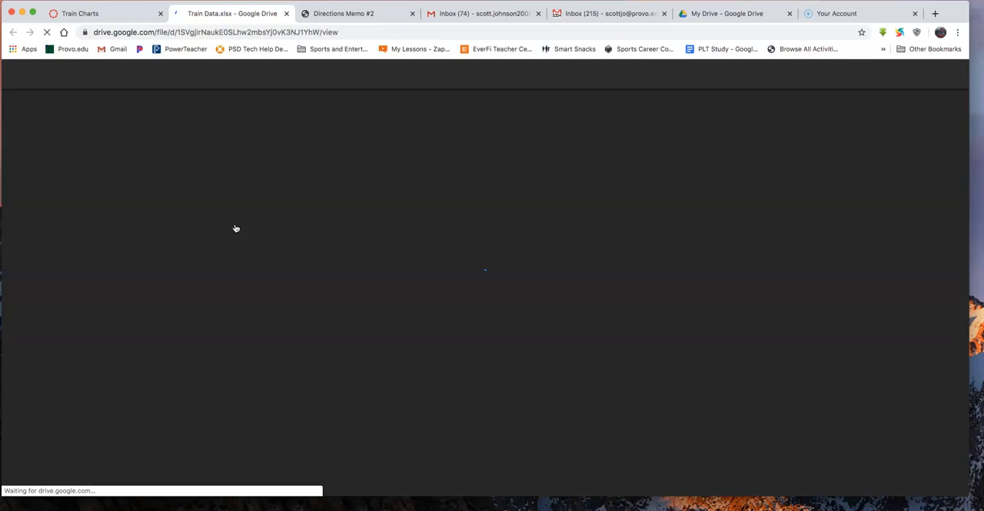
left_click(64, 162)
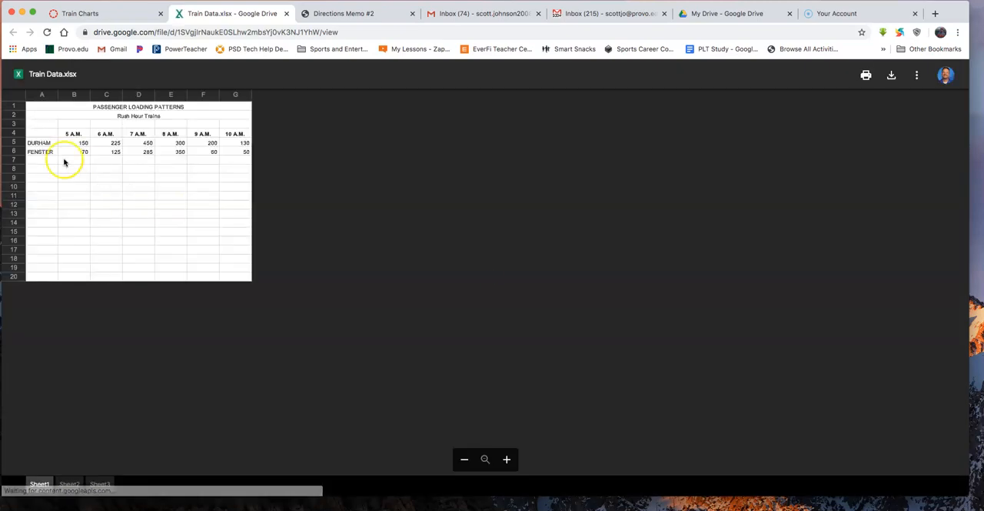
left_click(478, 75)
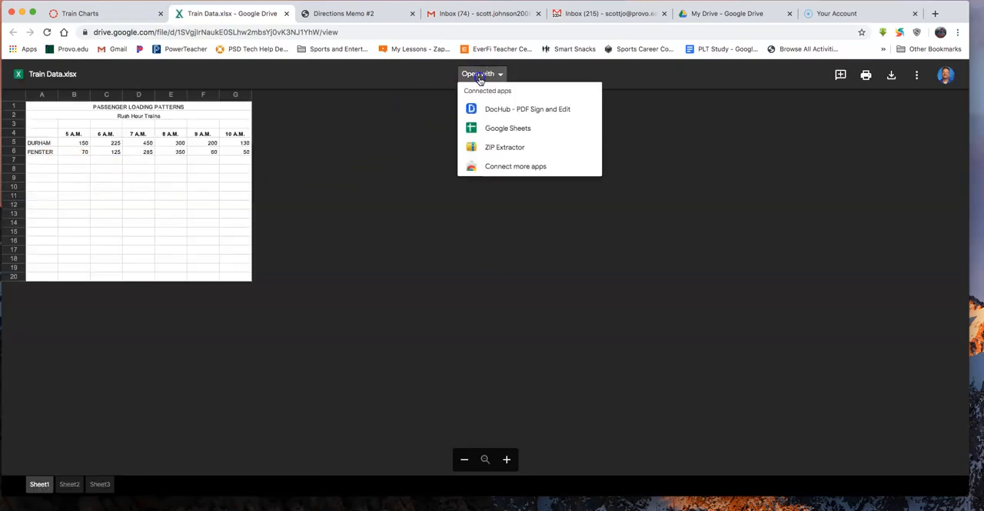
left_click(497, 128)
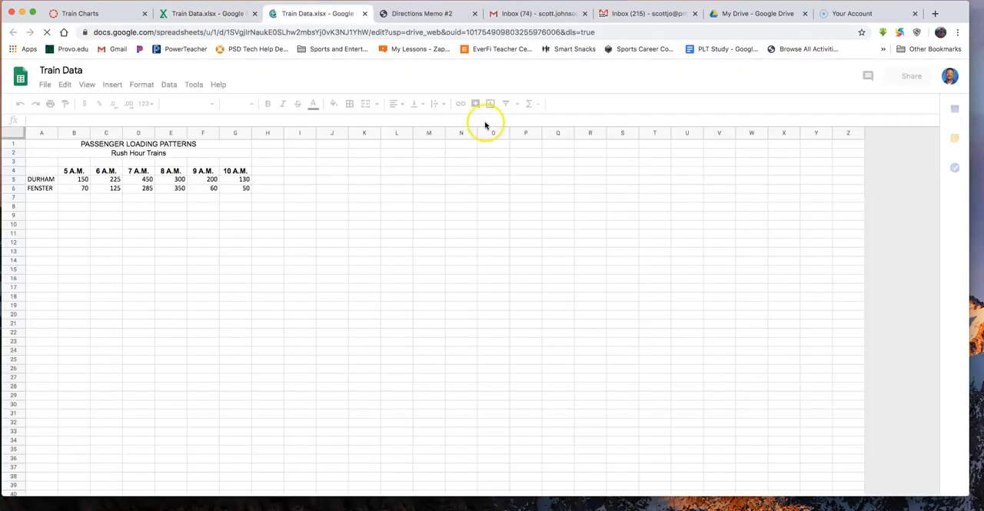
- Make a copy of the Train Data spreadsheet, keeping the suggested name
left_click(46, 85)
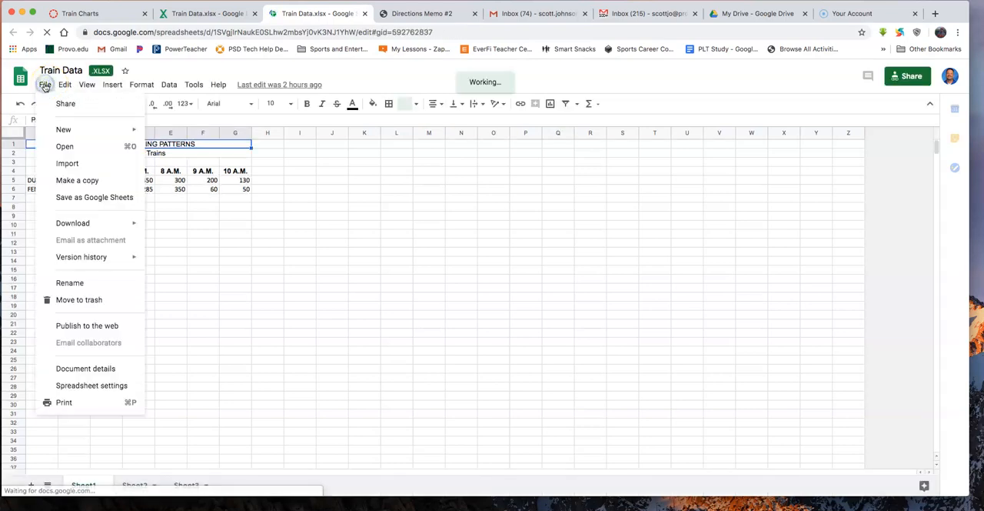
left_click(71, 180)
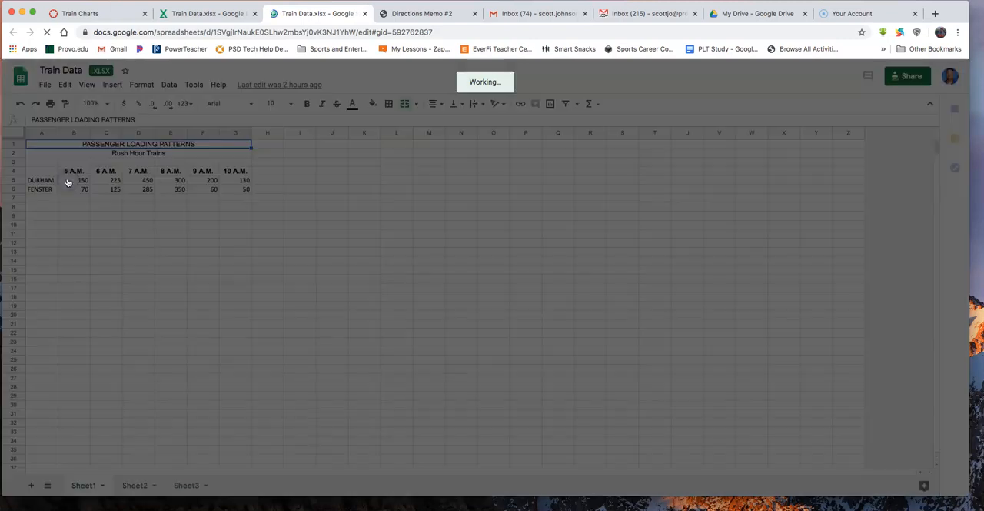
left_click(545, 340)
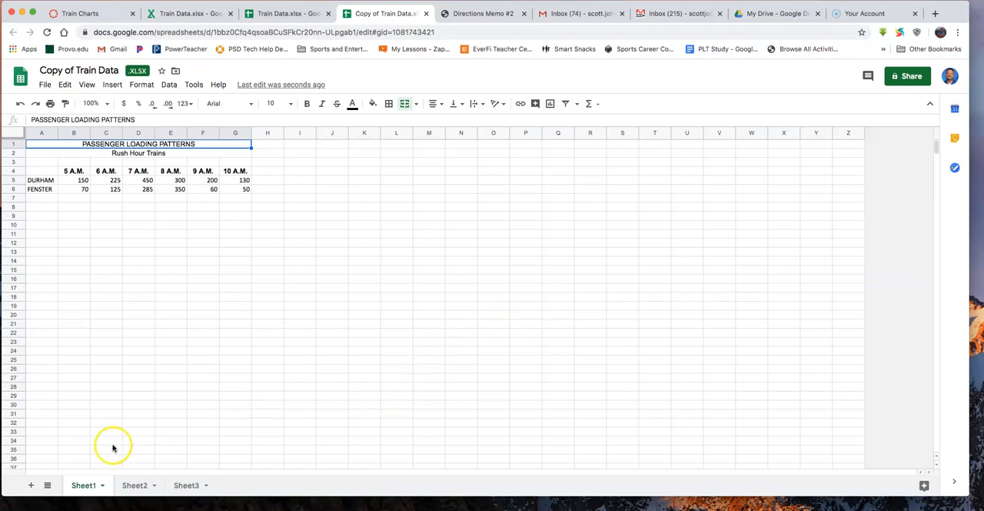
- Rename Sheet1 to LOAD PAT
double_click(83, 487)
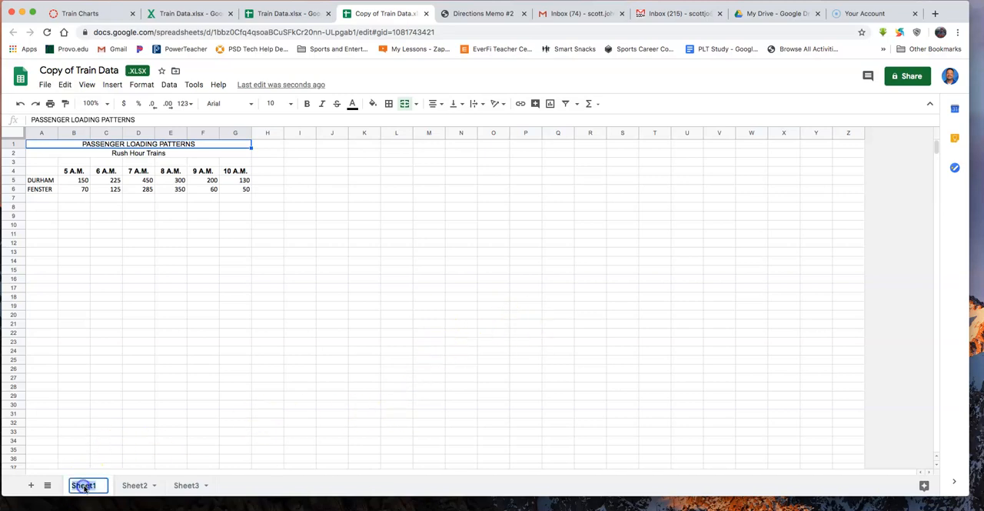
type("LOAD PAT")
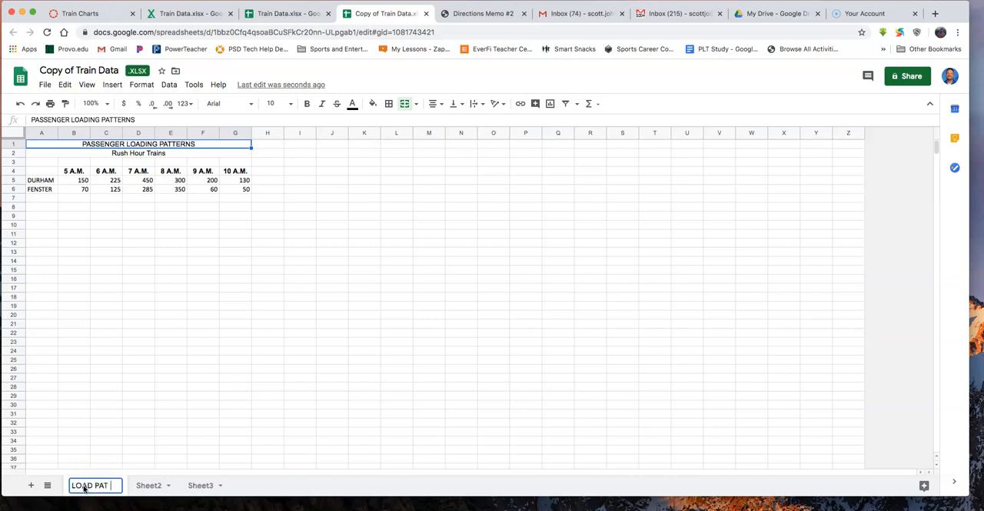
left_click(124, 427)
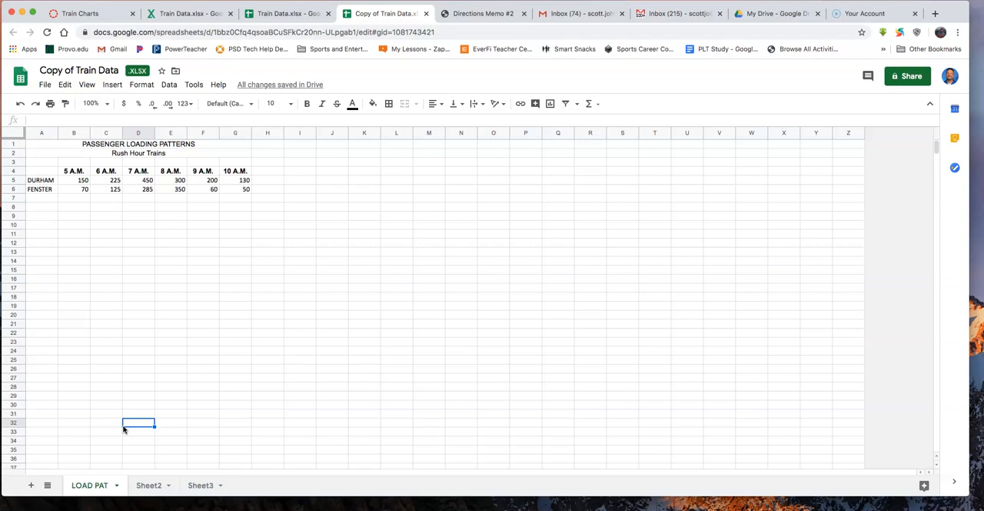
- Insert a chart from the train data in A4:G6 and make it a line chart
left_click(39, 172)
left_click_drag(39, 172, 238, 194)
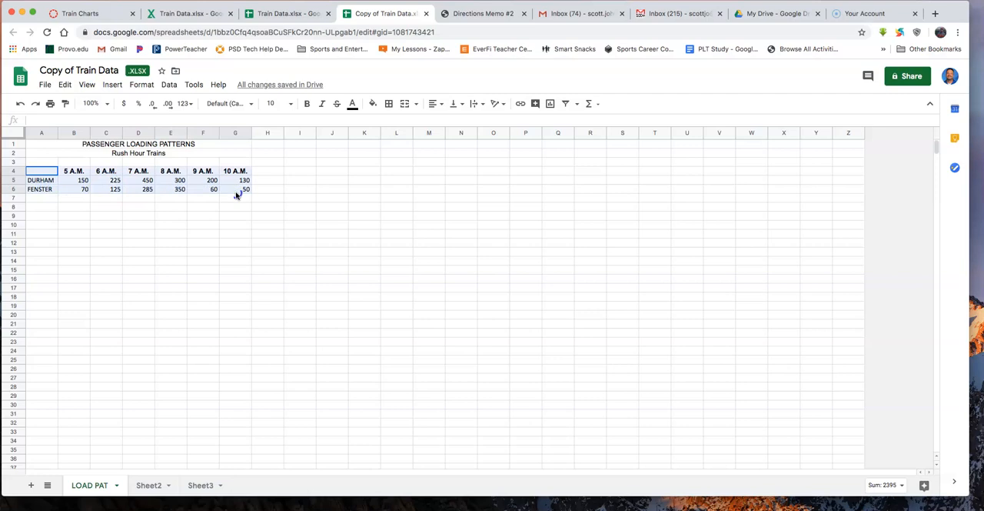
left_click(112, 85)
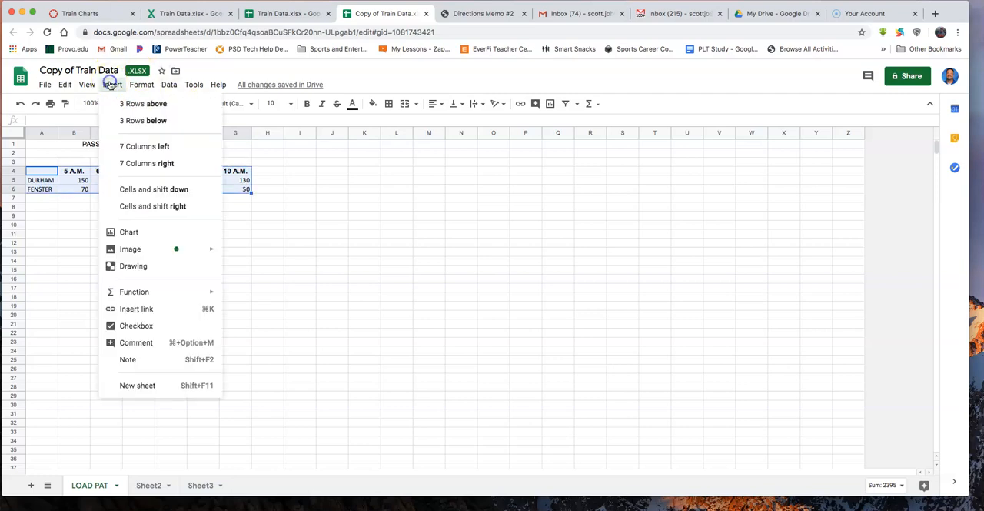
left_click(144, 231)
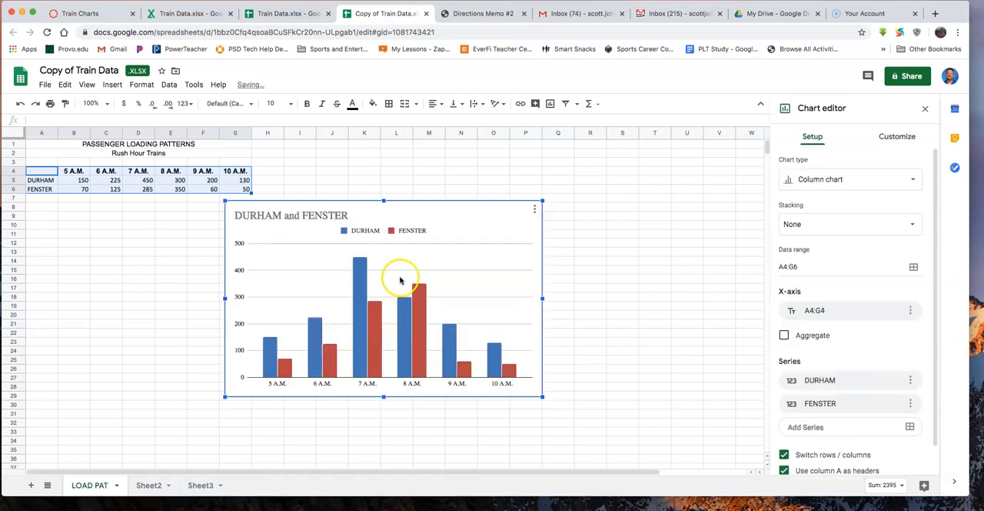
left_click(870, 185)
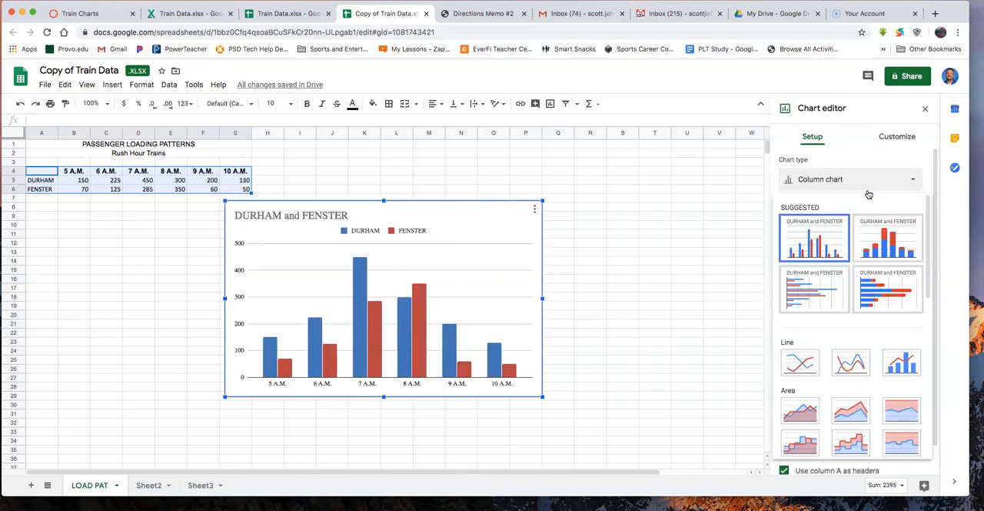
left_click(857, 354)
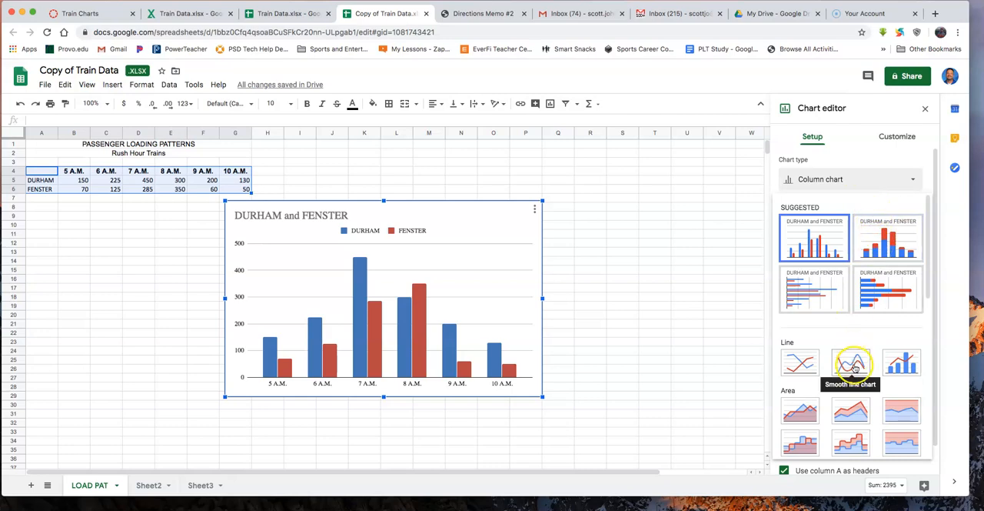
left_click(800, 364)
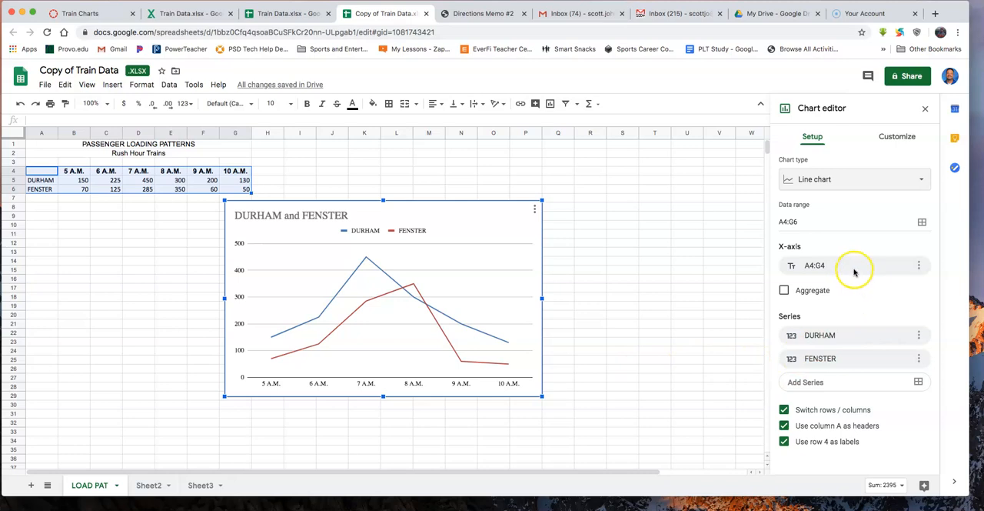
- Replace the chart title with "Passenger Loading Patterns"
left_click(323, 220)
left_click_drag(784, 274, 866, 273)
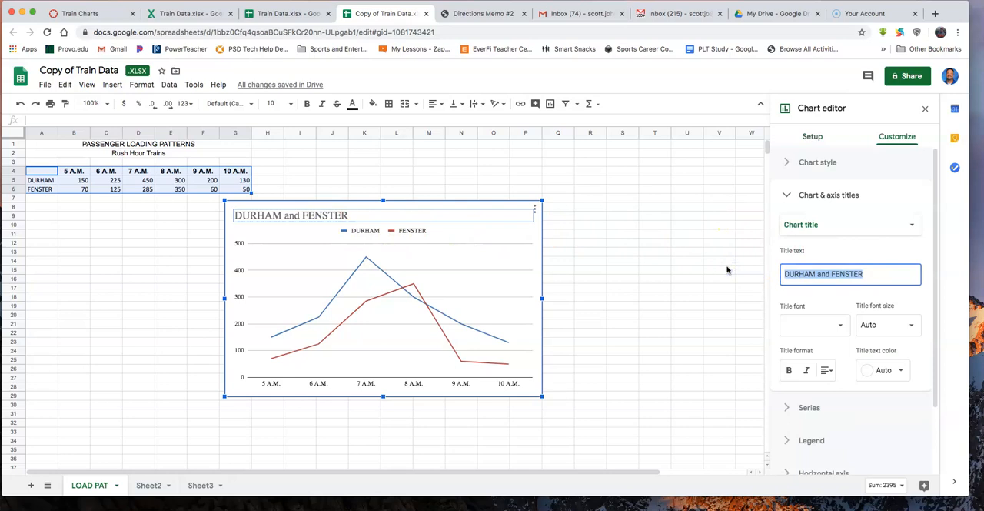
type("Pas")
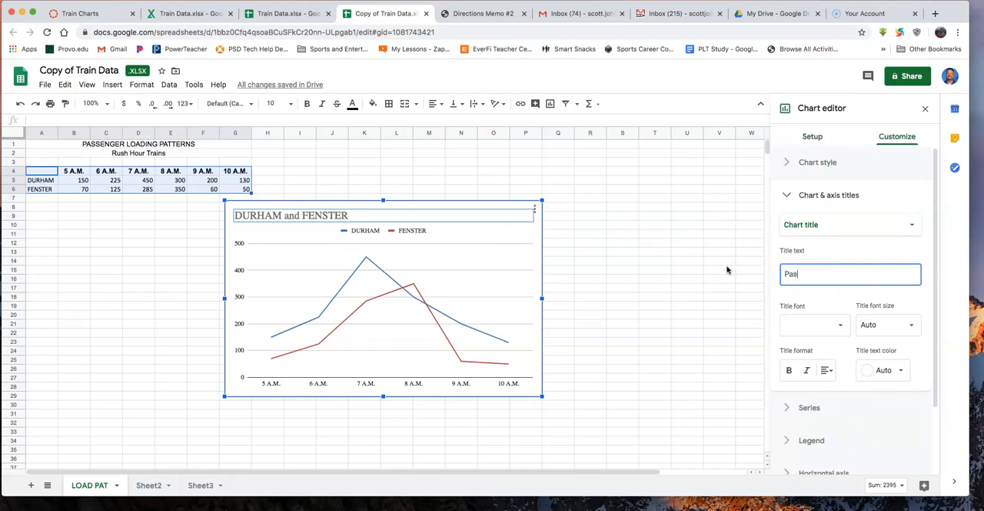
type("senger Loading ")
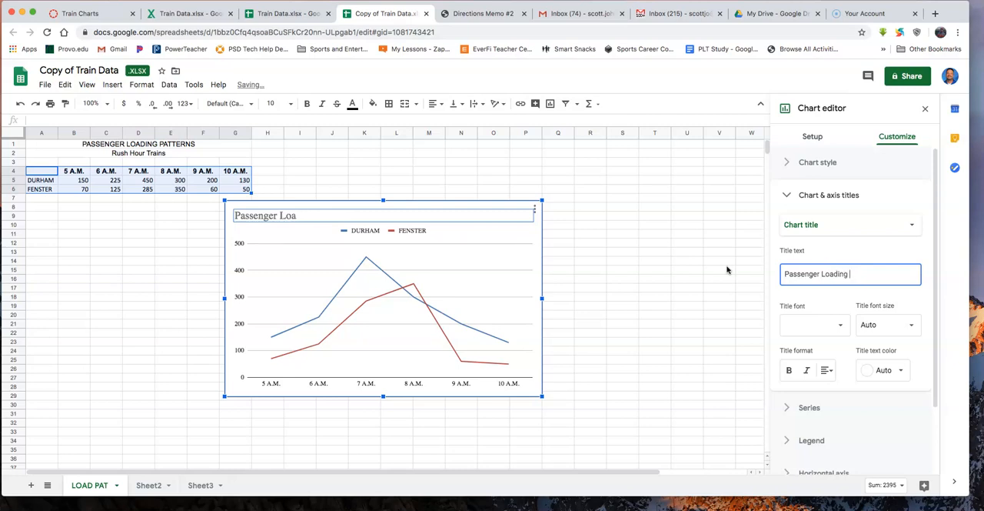
type("Patterns")
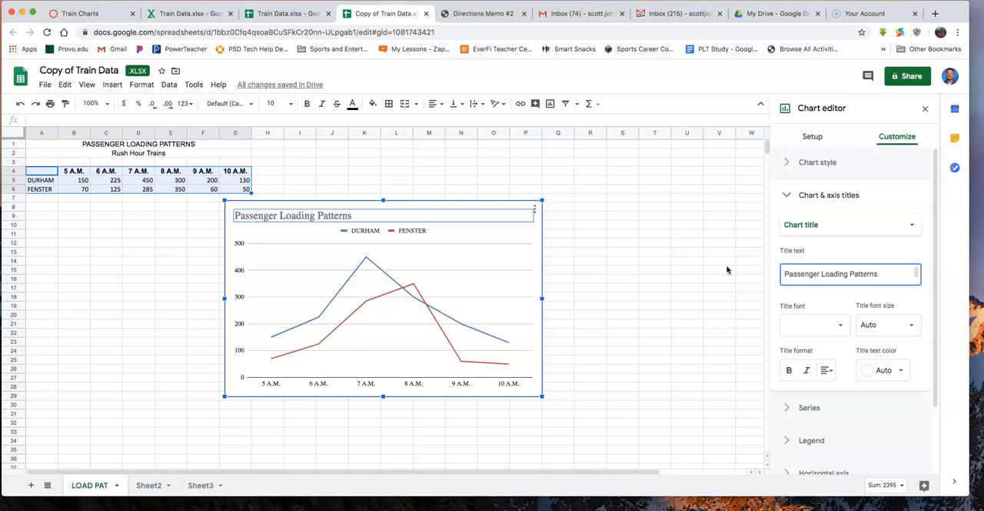
- Add "Rush Hour Trains" as a second line of the chart title and center the title
key("Return")
type("Rush")
key("BackSpace")
key("BackSpace")
key("BackSpace")
type("ush H")
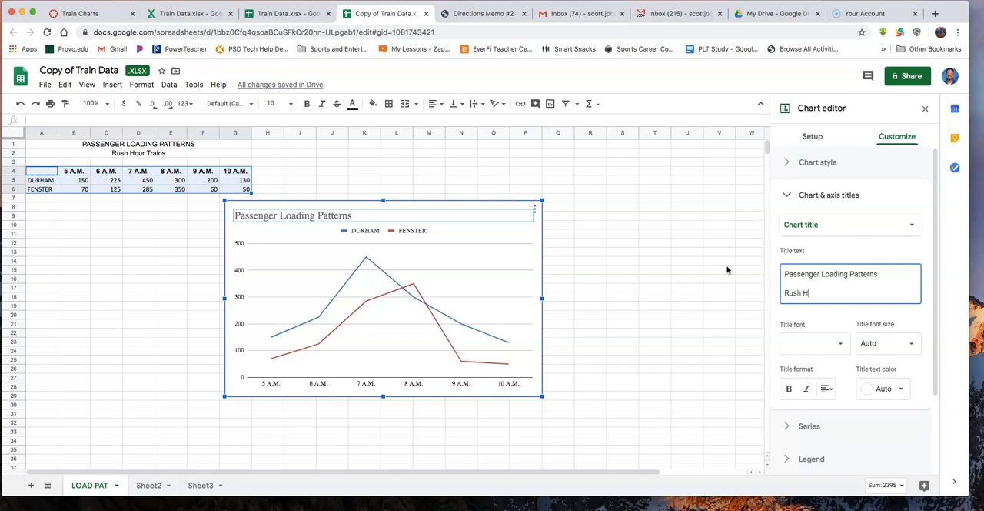
type("our Trains")
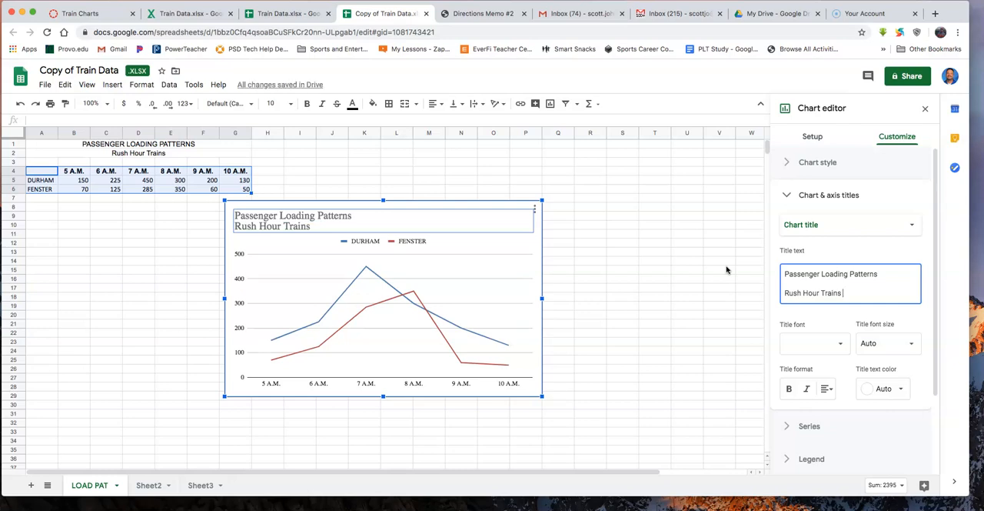
left_click(827, 388)
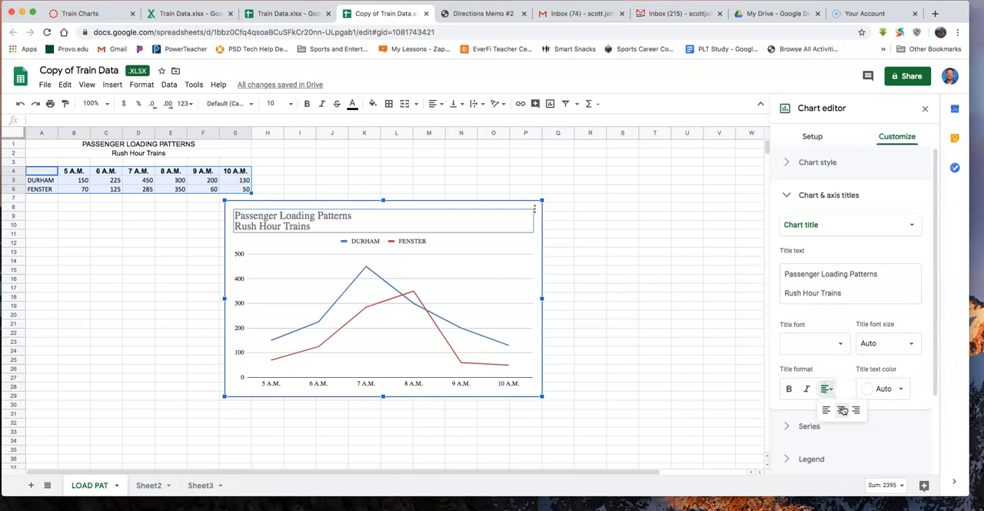
left_click(843, 410)
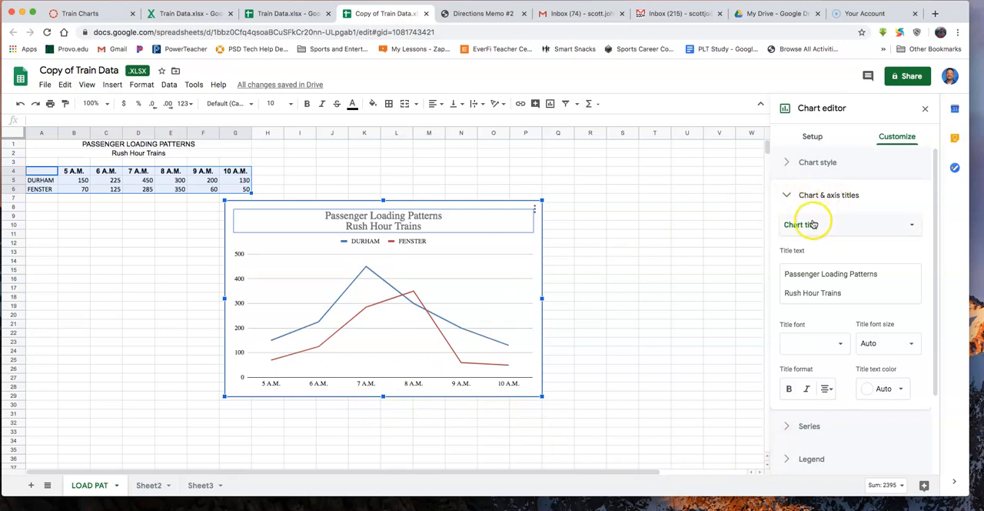
- Set the chart's horizontal axis title to "Train times"
left_click(910, 226)
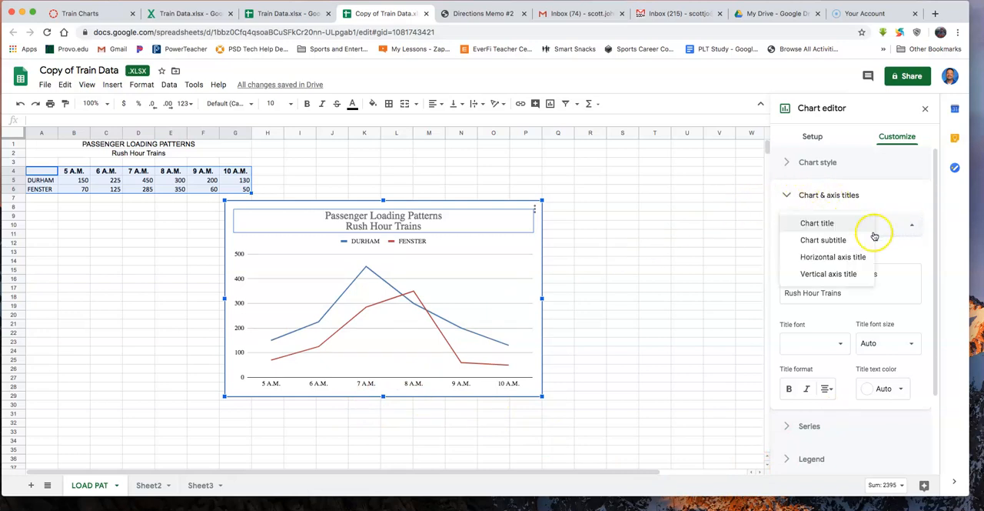
left_click(837, 259)
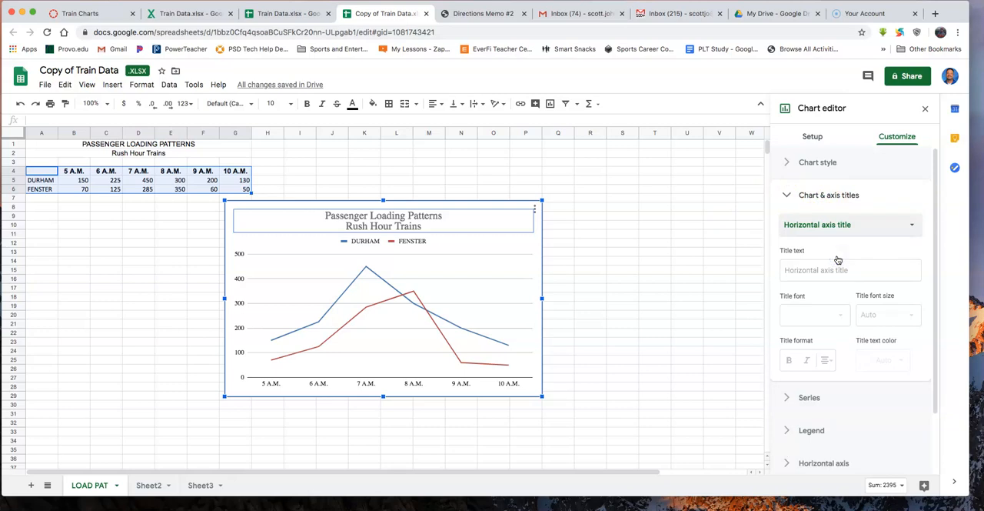
left_click(833, 268)
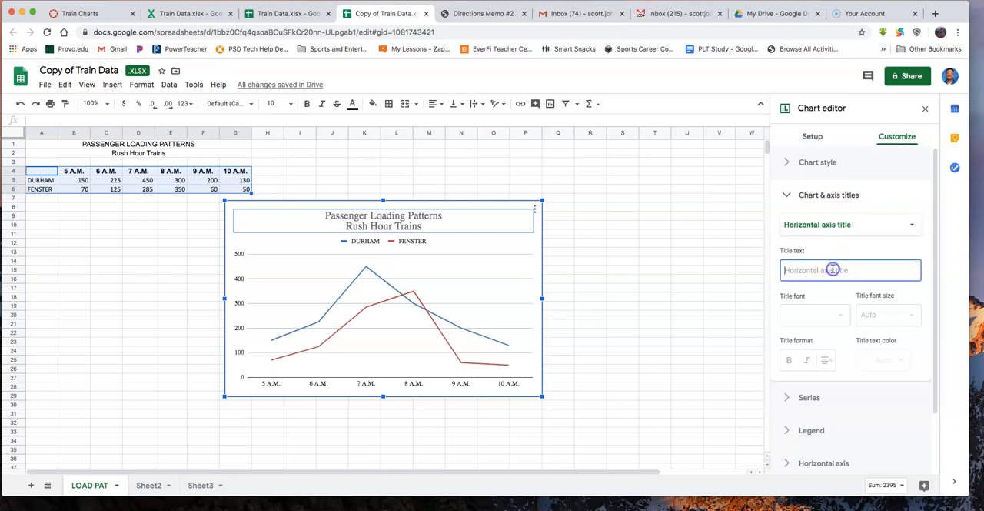
type("Train times")
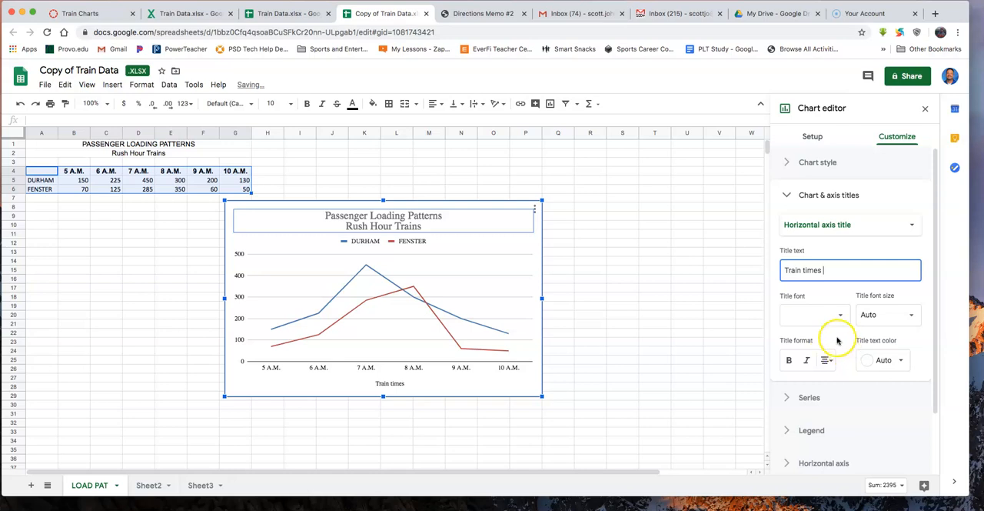
left_click(831, 306)
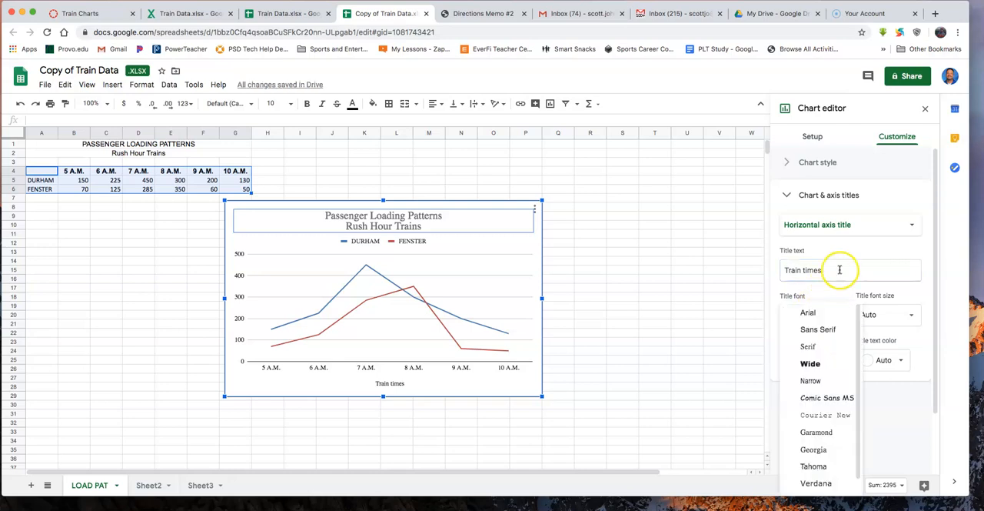
left_click(839, 269)
- Set the chart's vertical axis title to "Passengers"
left_click(894, 224)
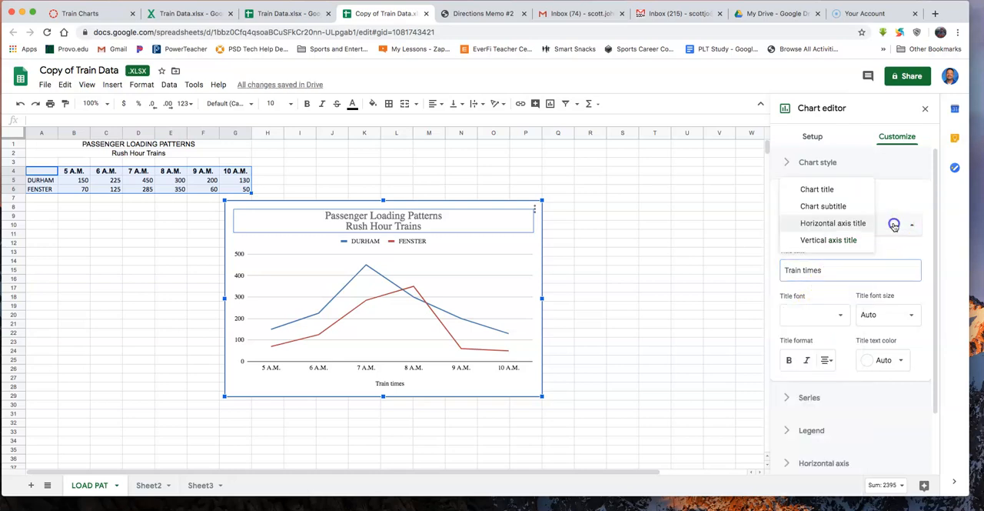
left_click(835, 239)
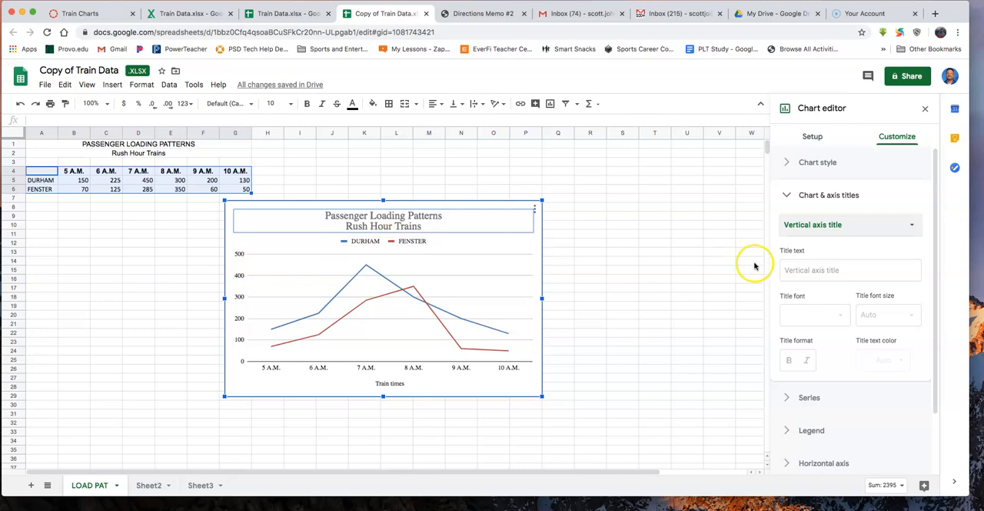
left_click(807, 269)
type("Pa")
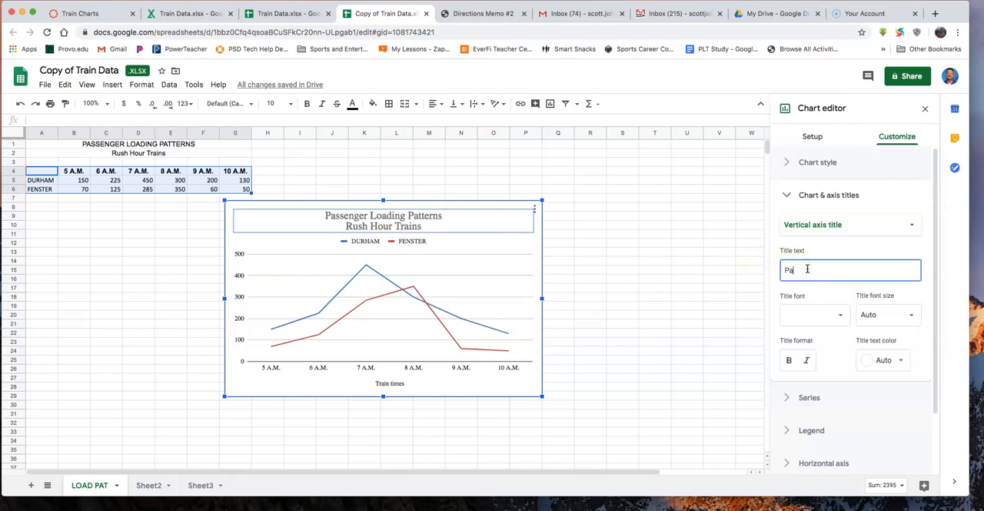
type("ssengers")
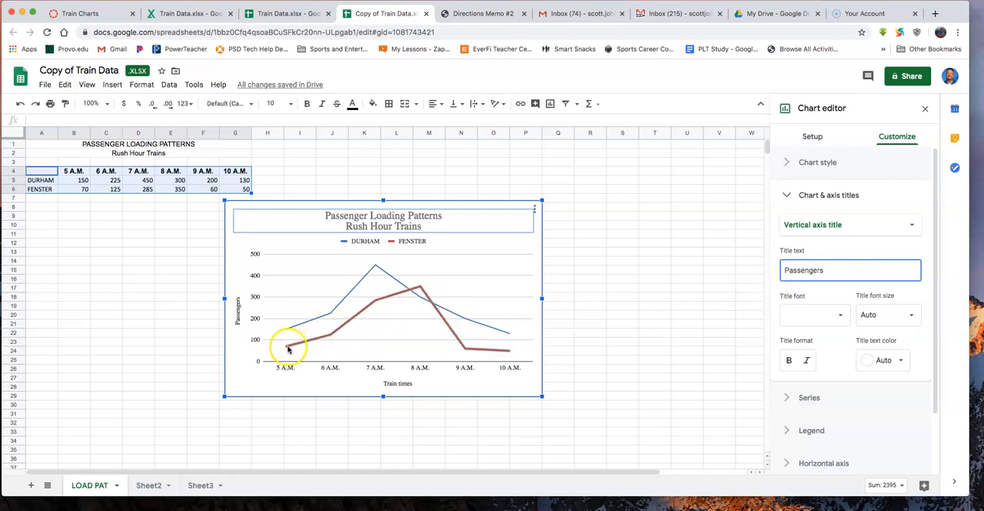
- Turn on data labels for all series of the line chart
left_click(332, 335)
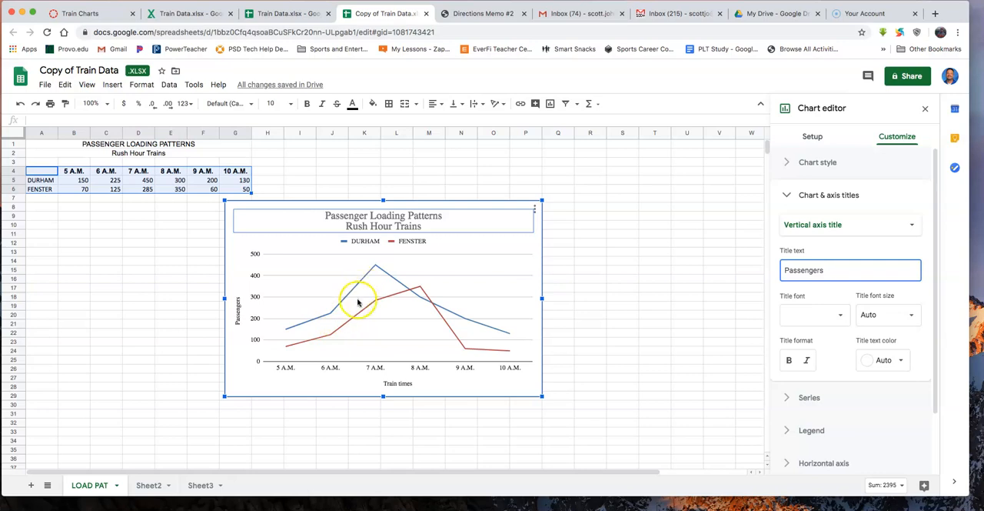
left_click(790, 397)
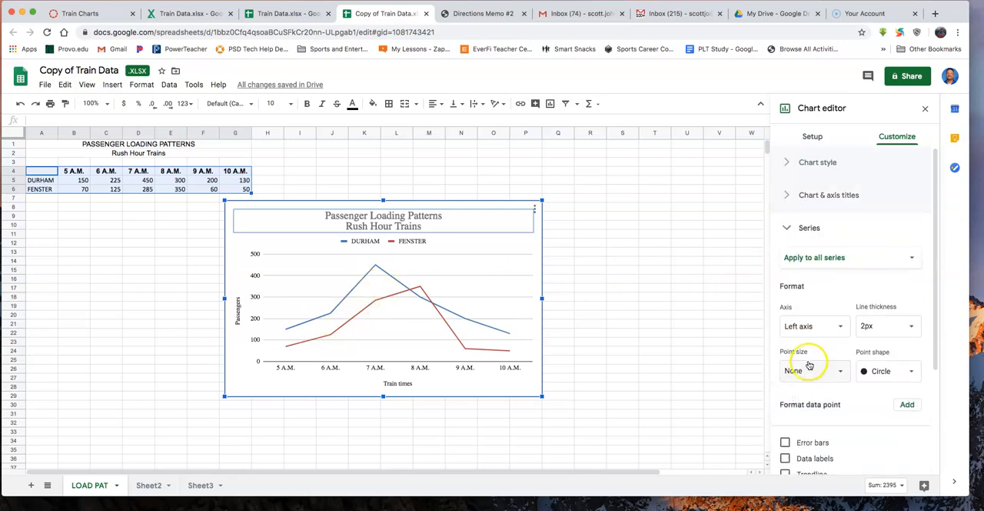
scroll(819, 351, "down", 5)
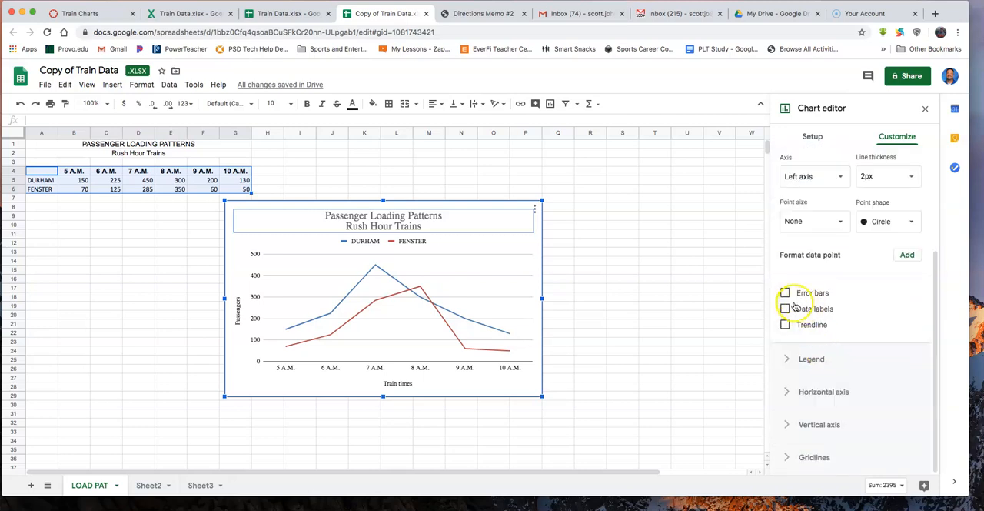
left_click(785, 309)
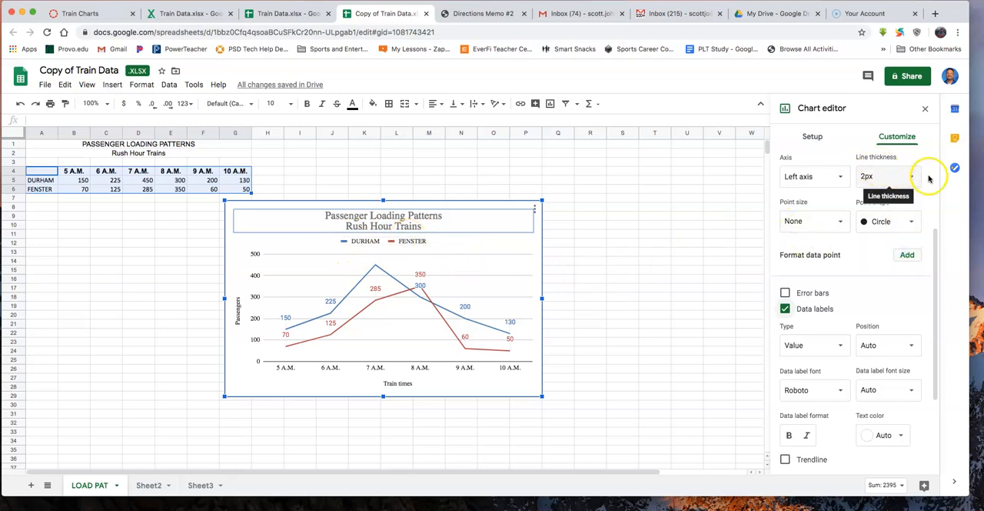
scroll(928, 246, "down", 3)
scroll(928, 249, "up", 7)
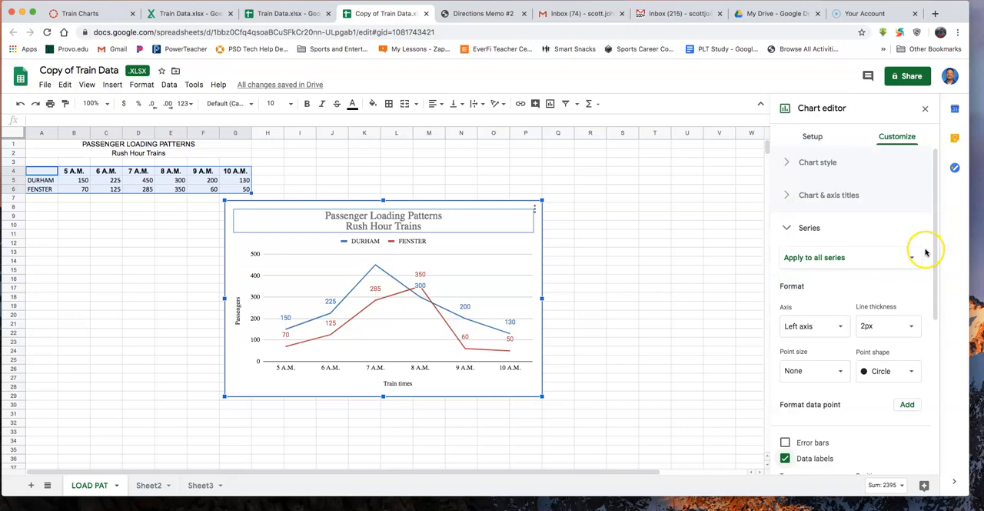
- Set the line chart's legend position to Right
left_click(789, 227)
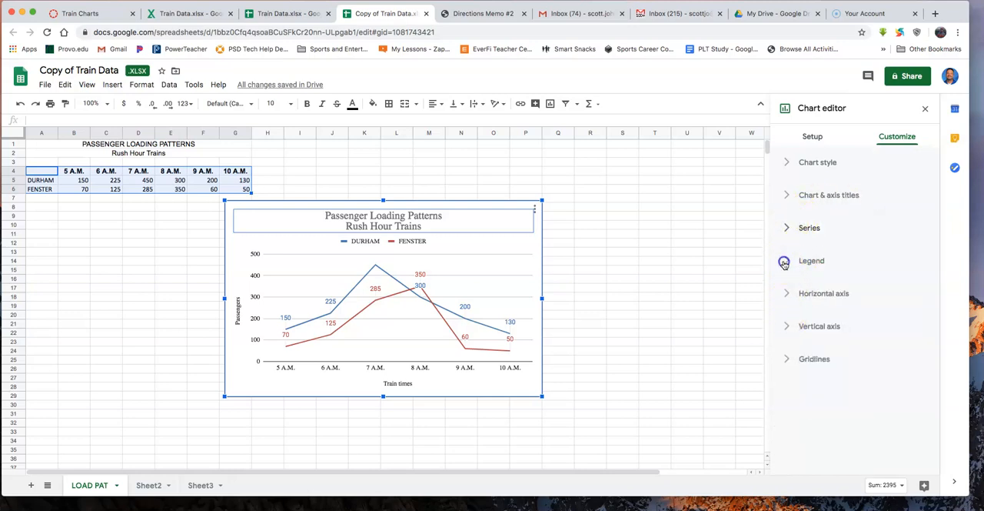
left_click(786, 261)
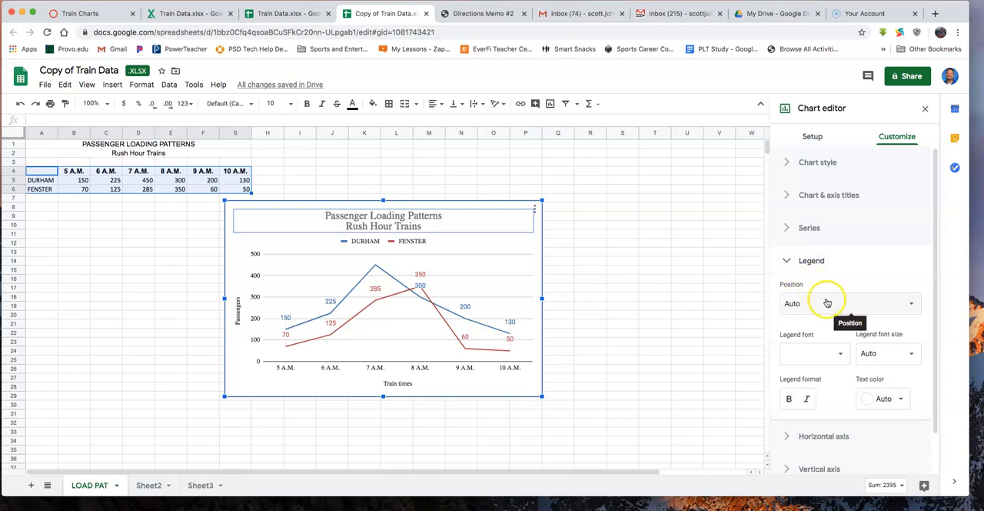
left_click(868, 307)
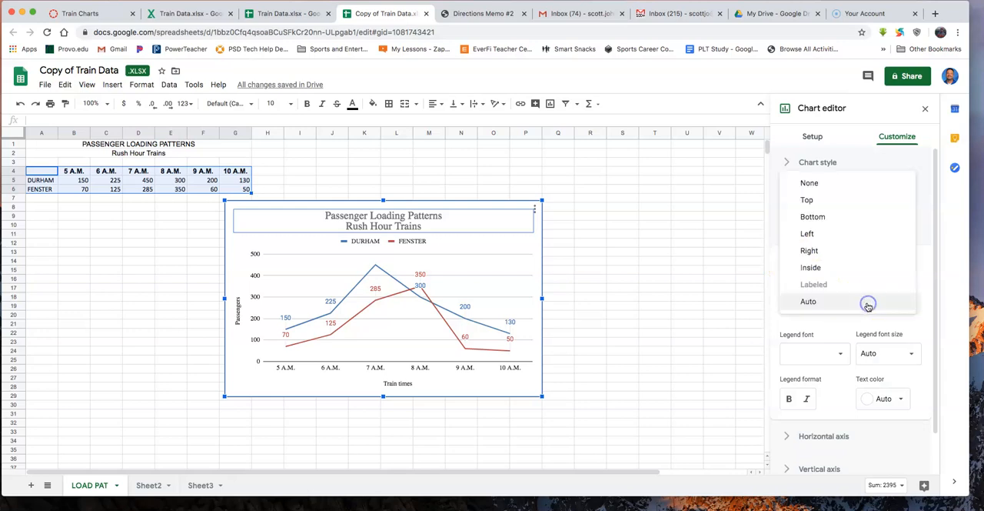
left_click(861, 251)
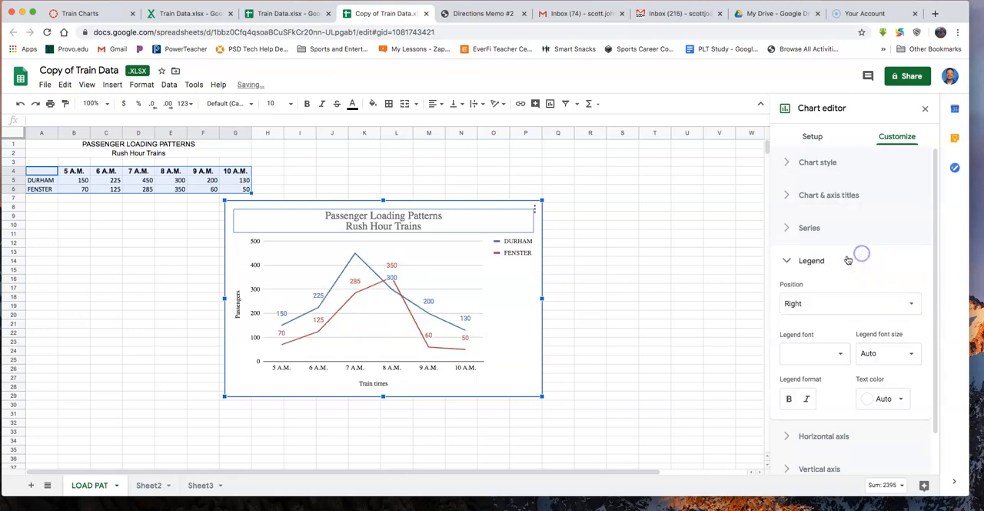
left_click(519, 248)
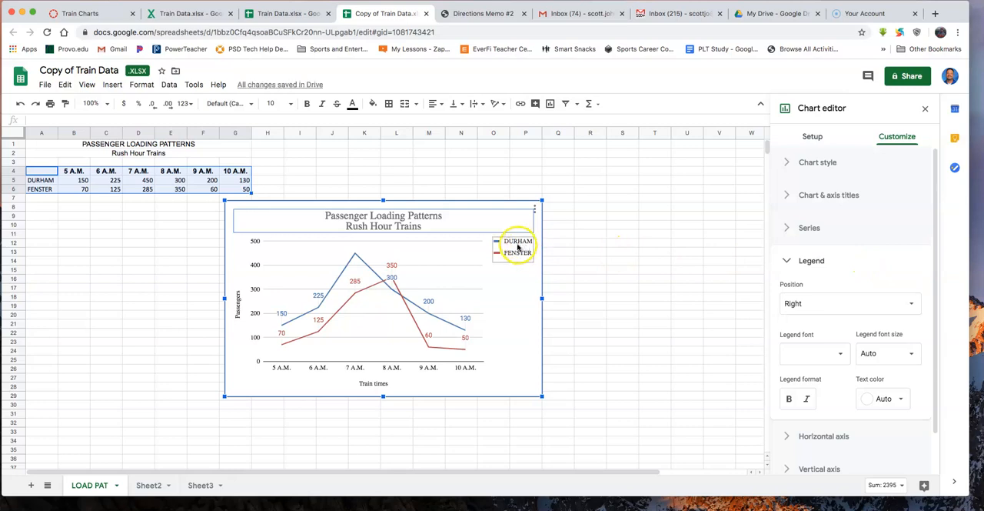
left_click(524, 222)
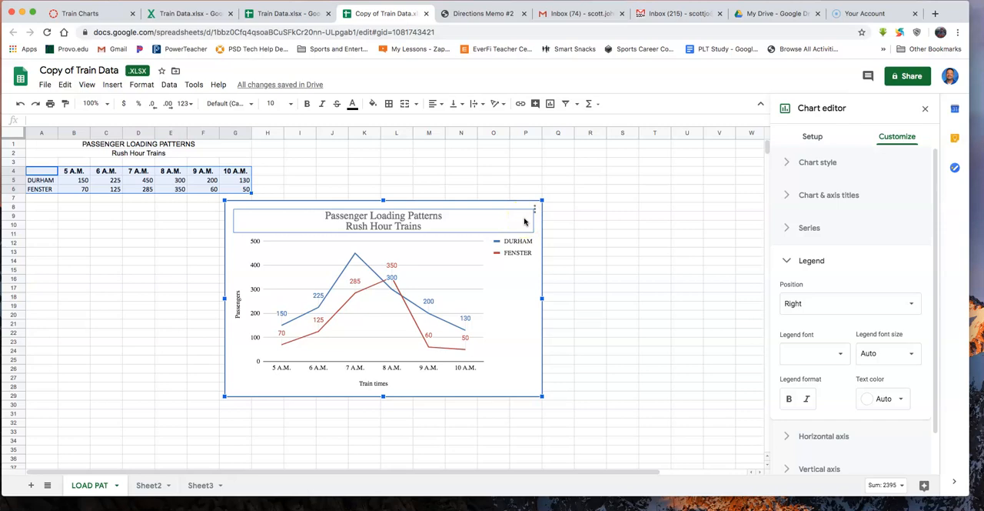
- Move the finished line chart to its own sheet
left_click(535, 207)
left_click(536, 209)
left_click(514, 259)
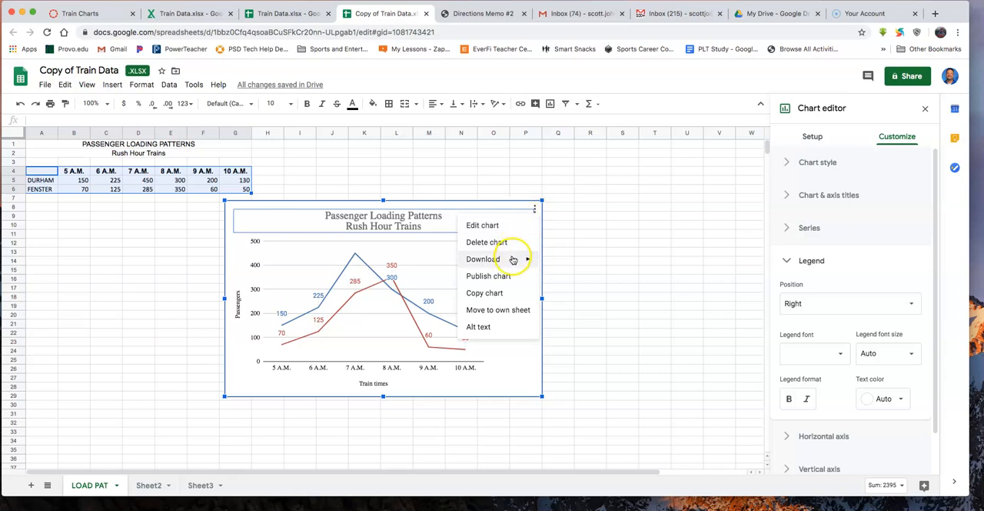
left_click(512, 310)
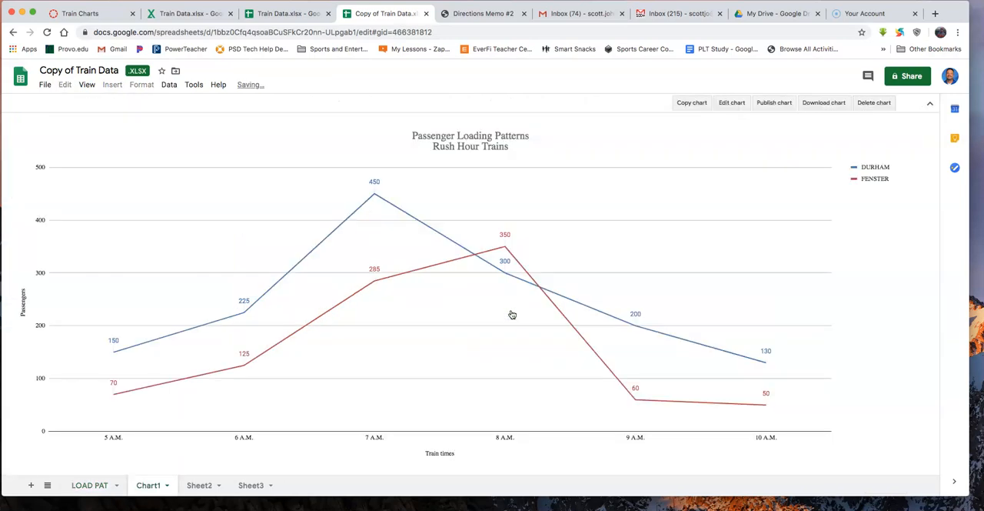
- Rename the new chart sheet as "Train Line"
double_click(148, 485)
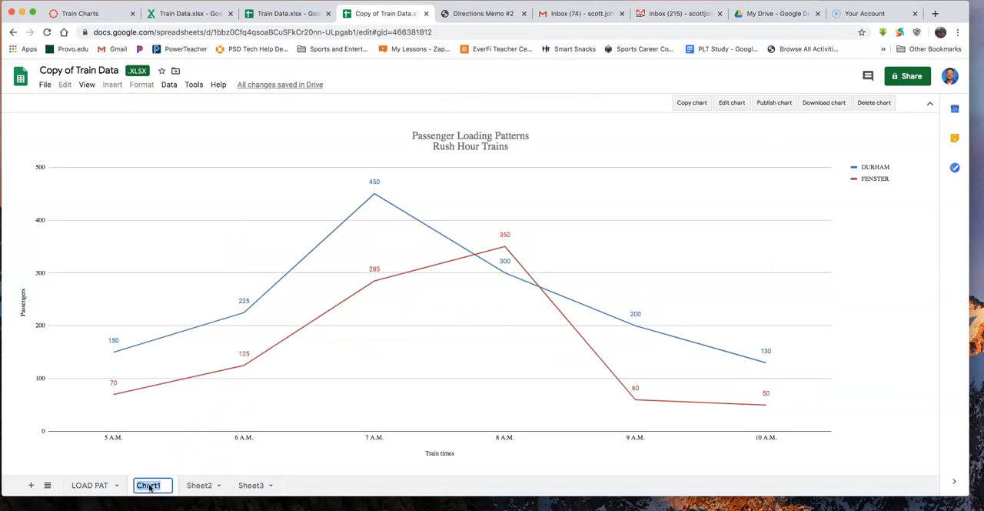
type("Trai")
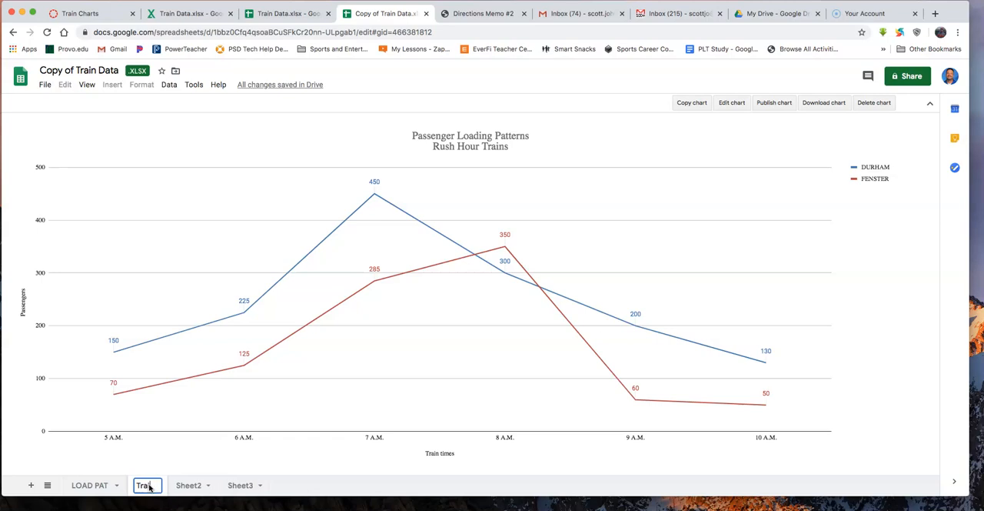
type("n Line")
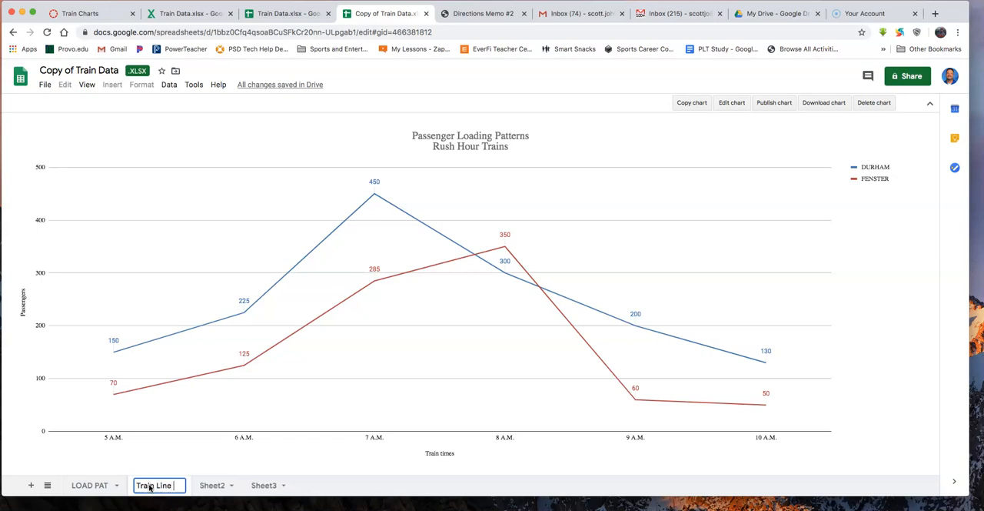
left_click(79, 466)
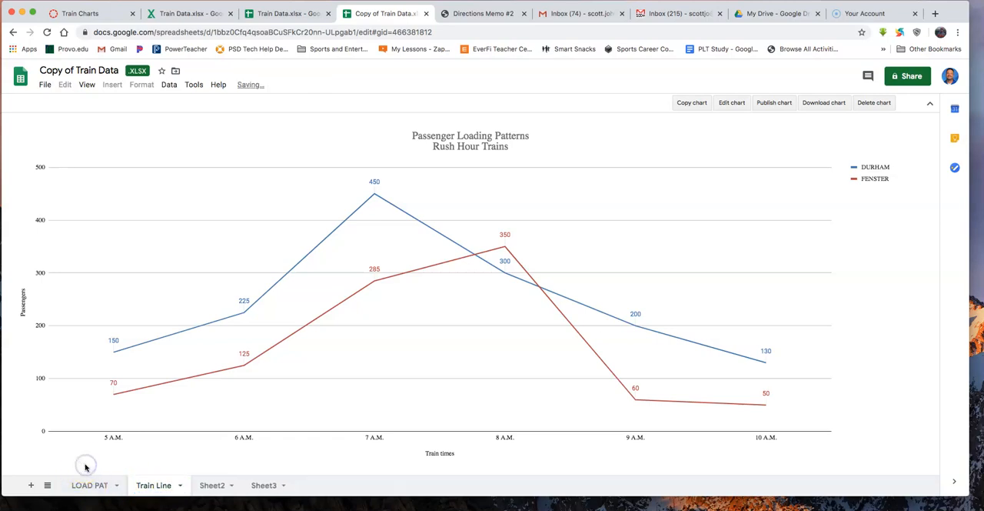
- Insert another chart of the A4:G6 data on the LOAD PAT sheet and change its type to Bar chart
left_click(83, 482)
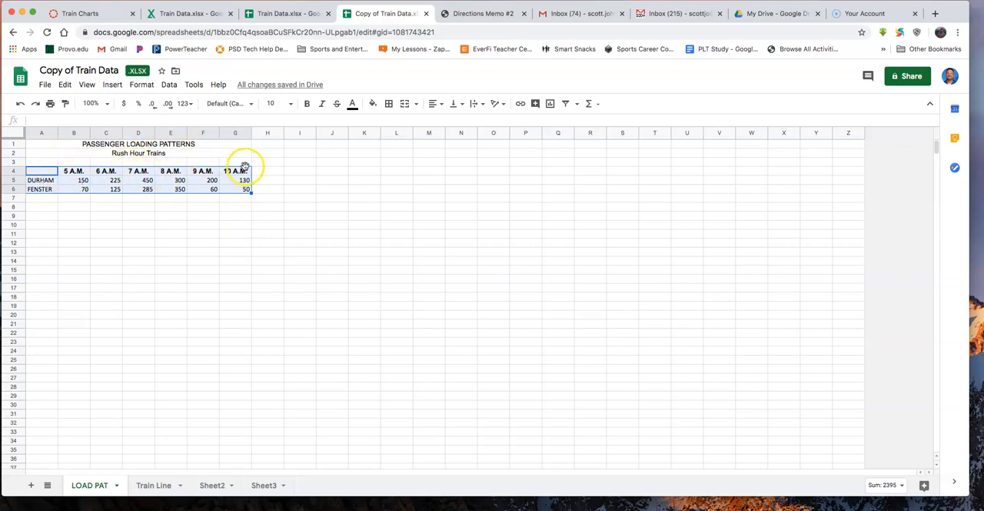
left_click(113, 85)
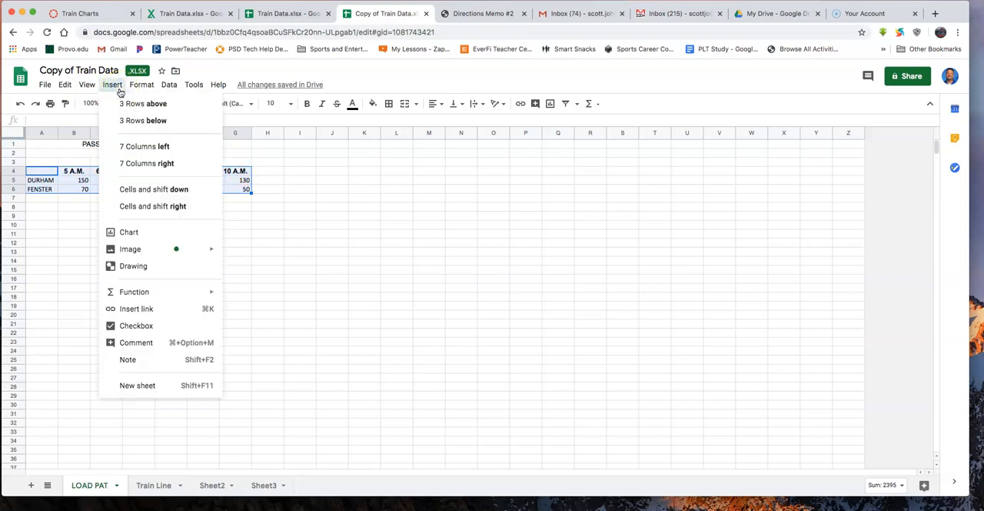
left_click(132, 234)
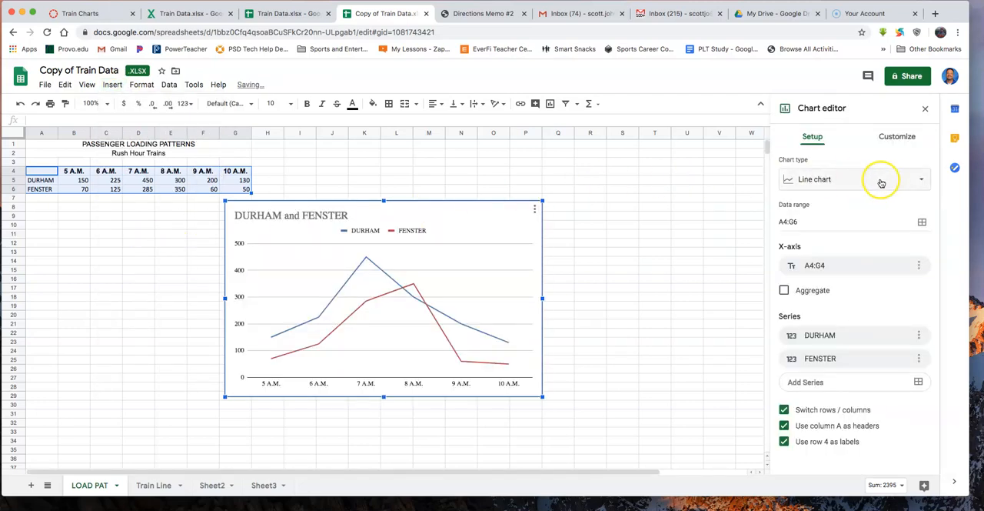
left_click(917, 180)
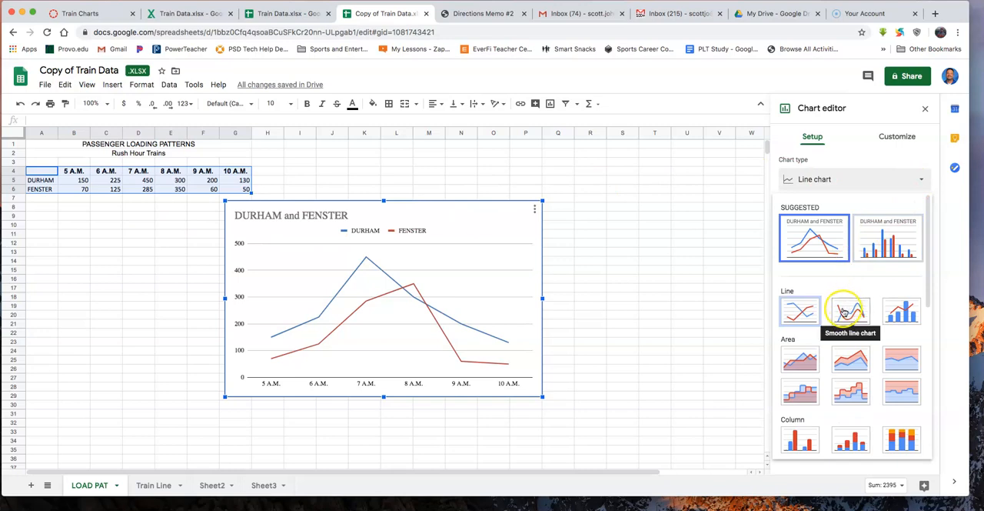
left_click_drag(932, 281, 940, 357)
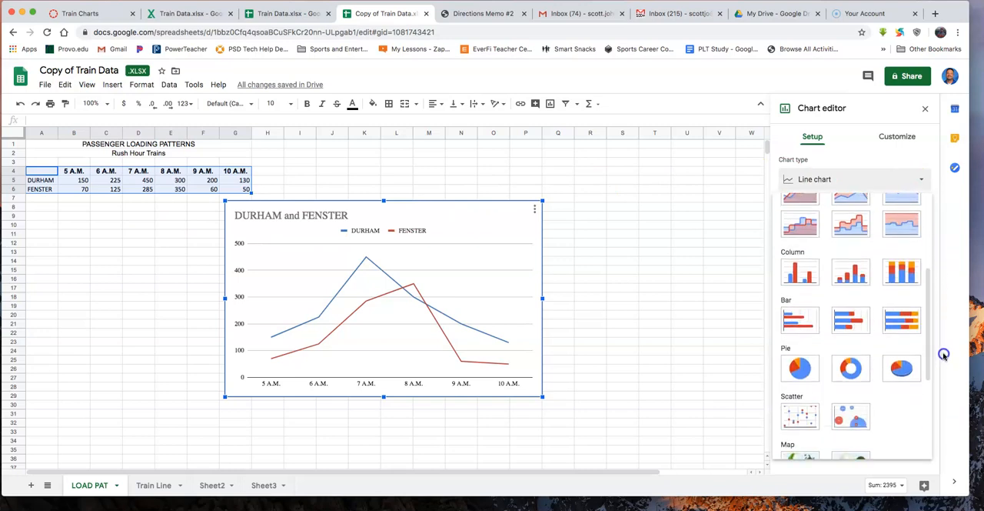
left_click(802, 323)
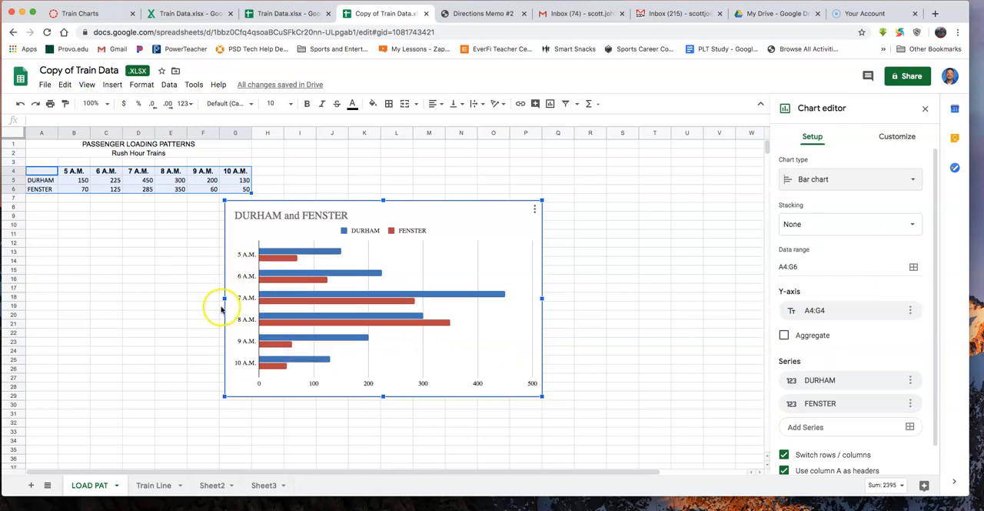
left_click(237, 284)
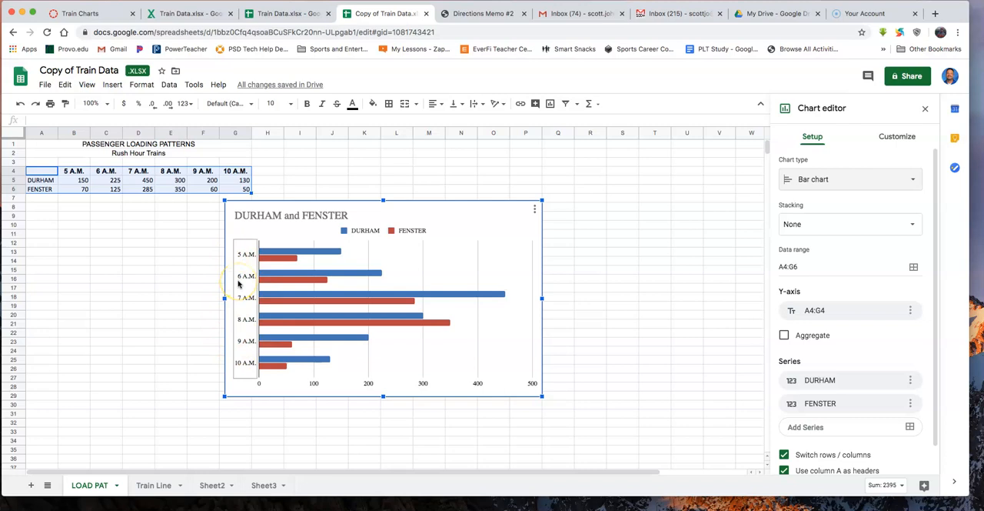
left_click(283, 356)
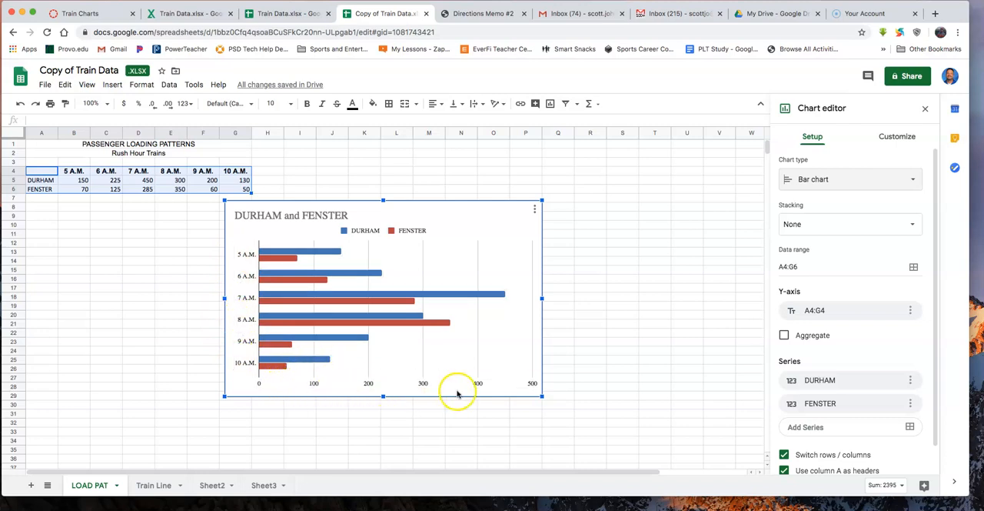
- Replace the bar chart's title with "Passenger Loading Patterns" and "Rush Hour Trains" on two lines, centered
left_click(322, 216)
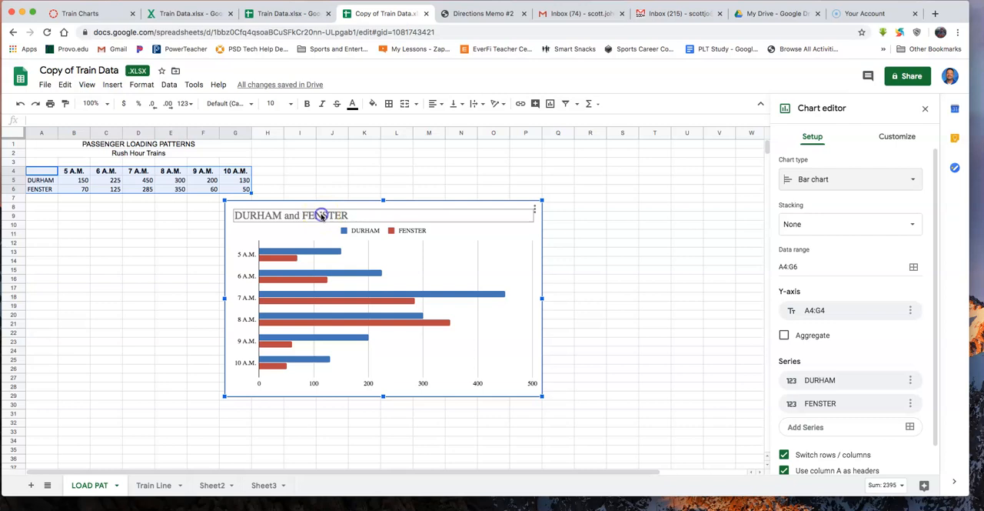
left_click(321, 217)
left_click(874, 274)
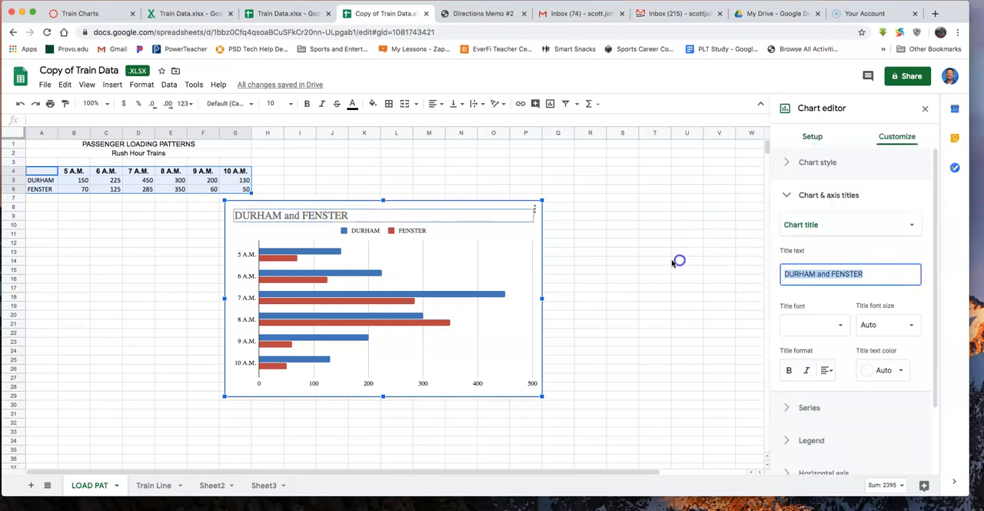
type("P")
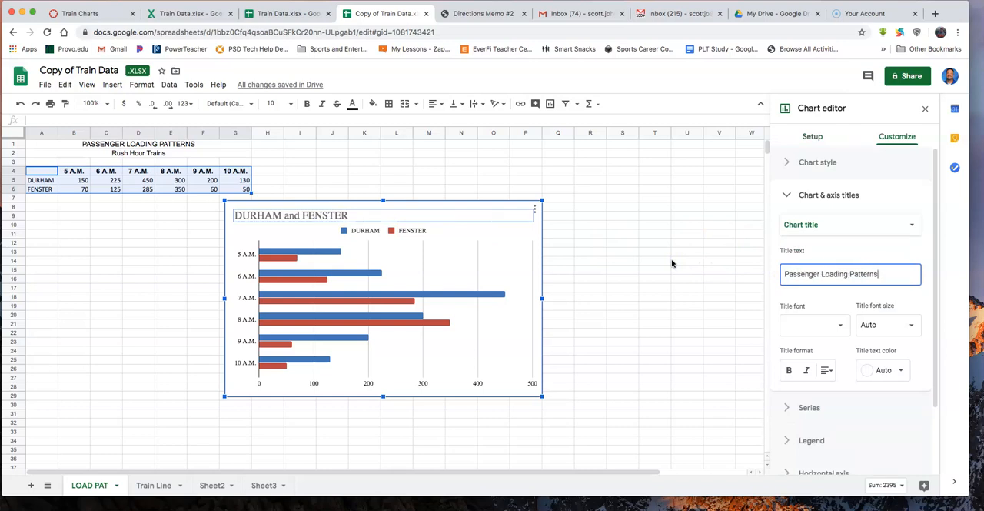
type("assenger Loading Patterns")
key("Return")
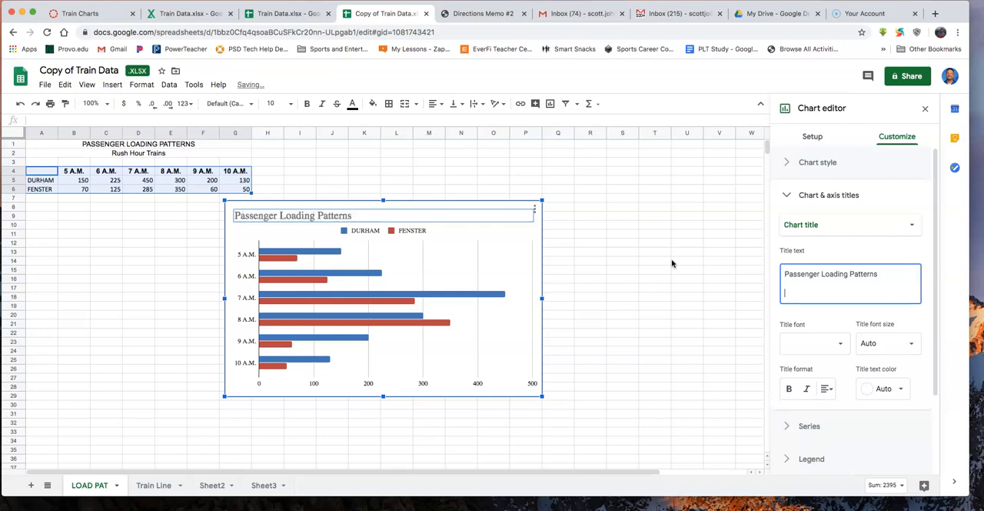
type("Rush Hour Trains")
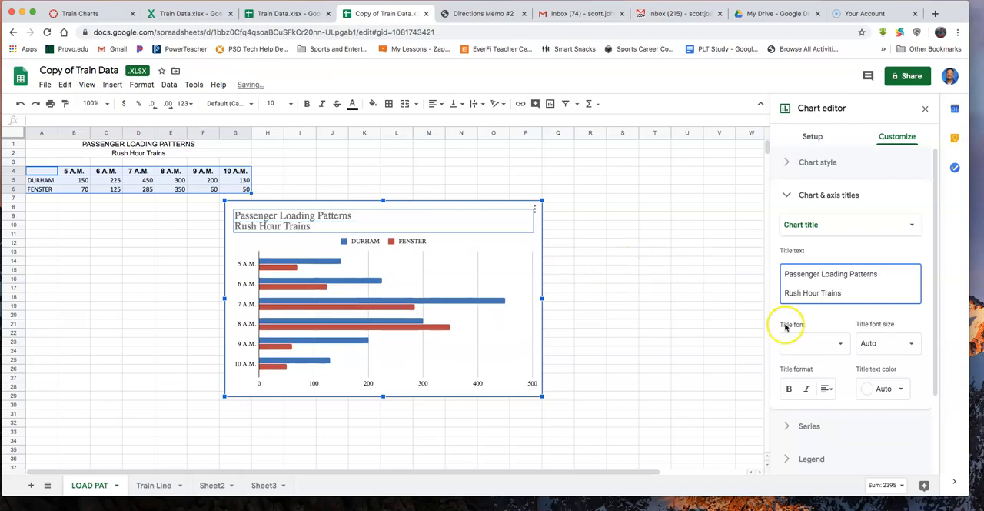
left_click(827, 389)
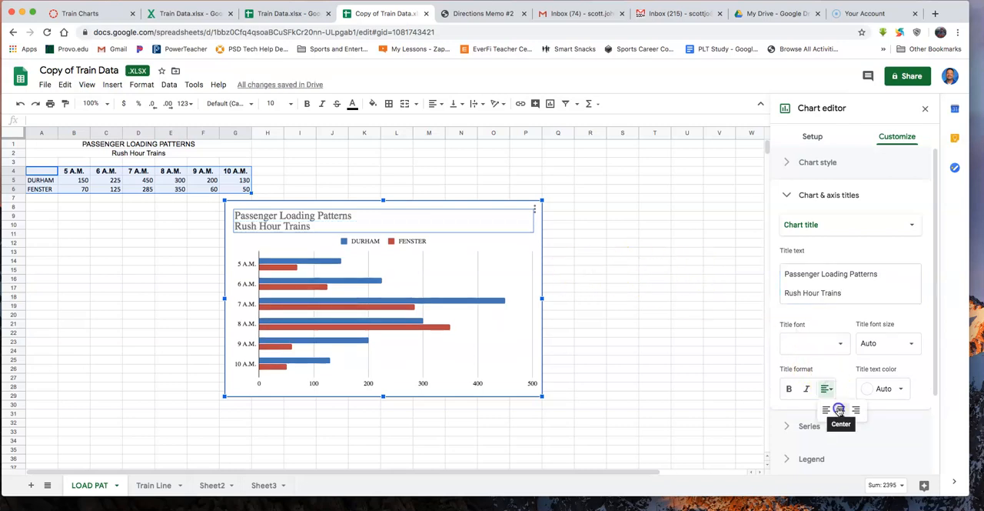
left_click(839, 410)
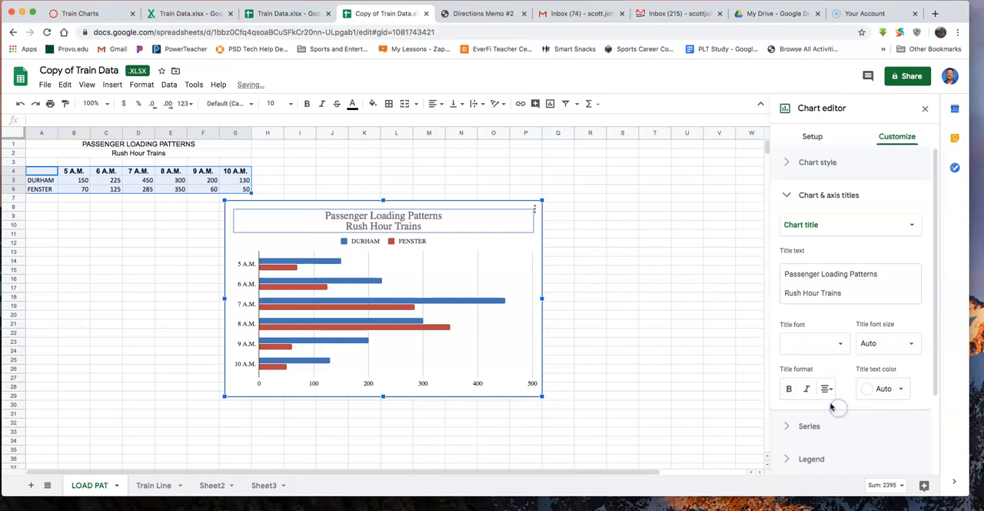
- Set the bar chart's horizontal axis title to "Passengers"
left_click(890, 228)
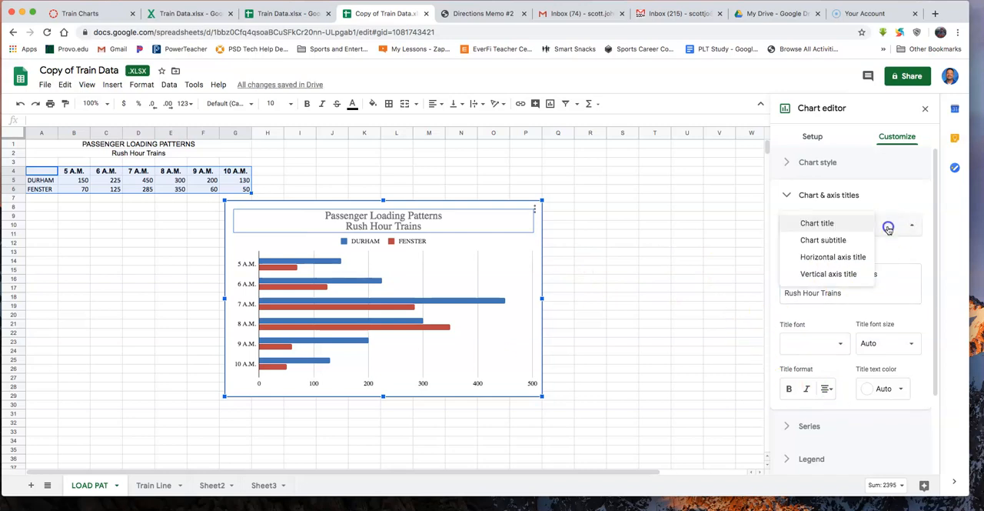
left_click(836, 260)
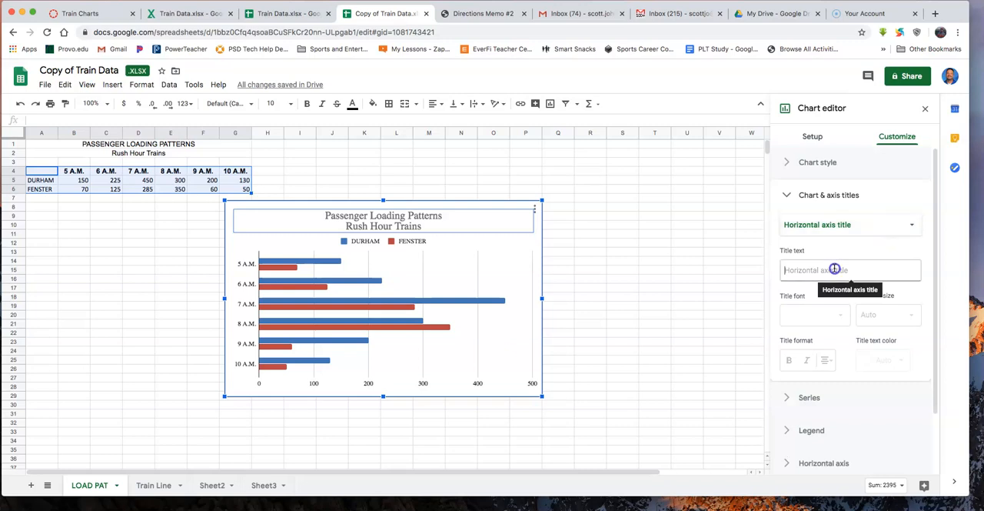
left_click(834, 269)
type("Passengers")
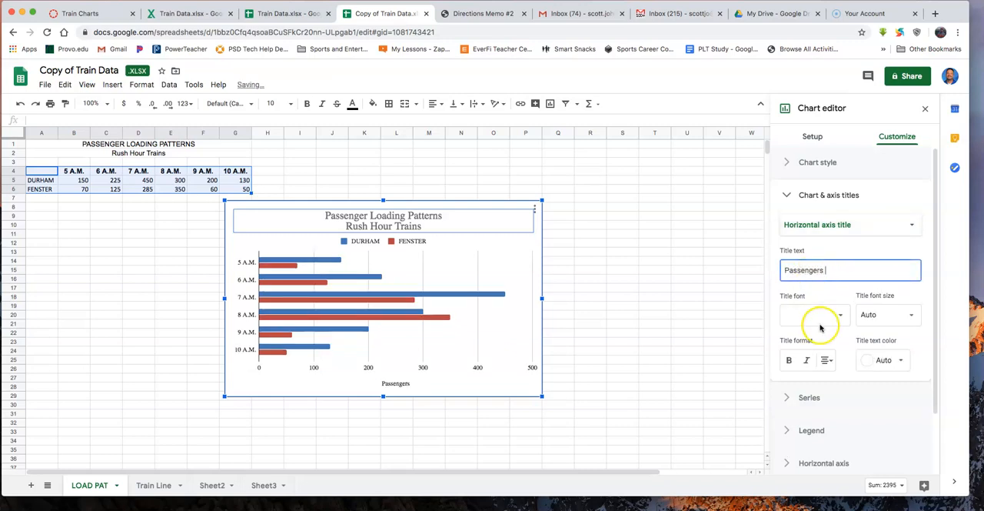
- Set the bar chart's vertical axis title to "Train Times"
left_click(882, 224)
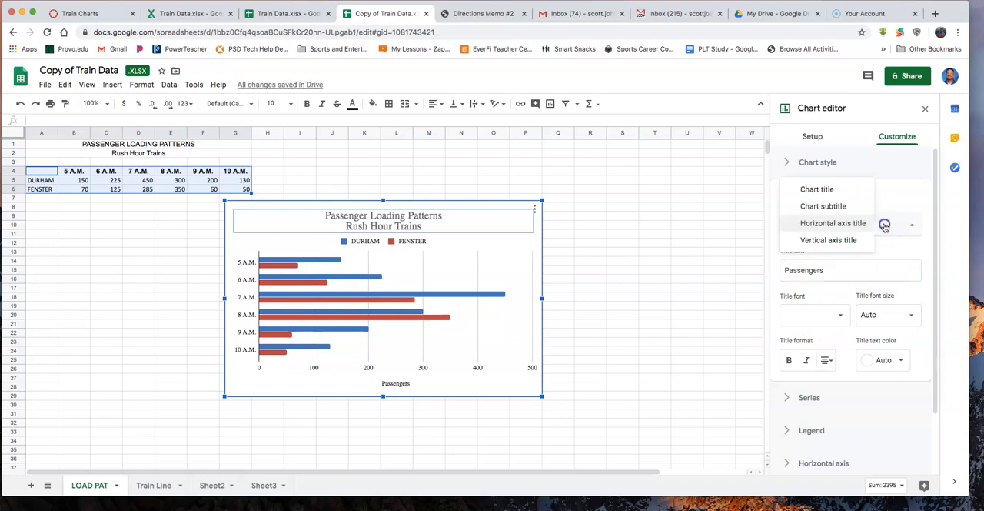
left_click(855, 242)
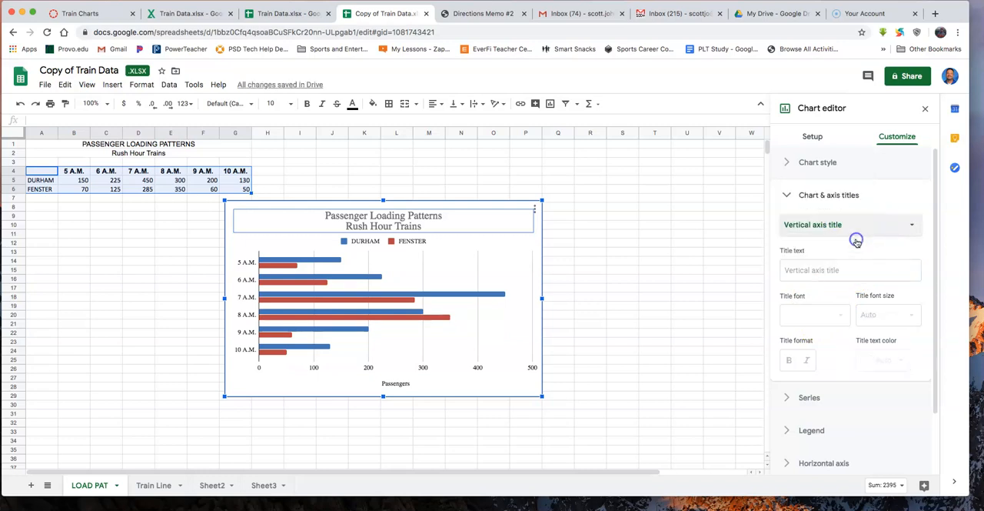
left_click(818, 270)
type("Train Times")
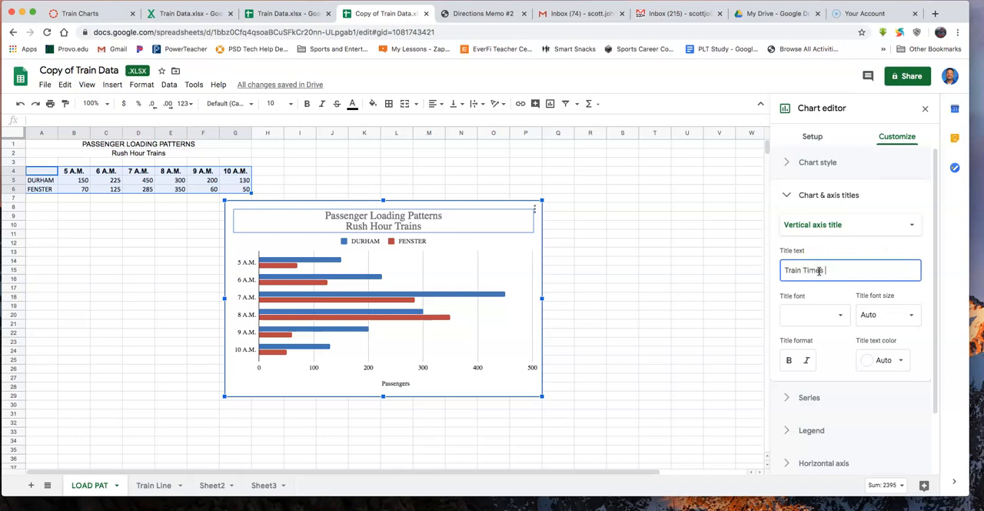
left_click(840, 290)
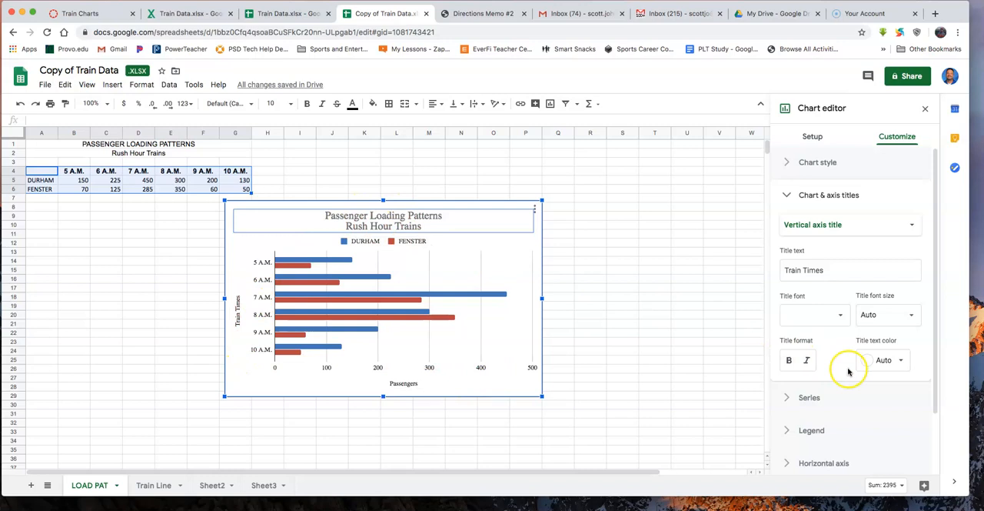
- Show data labels on all series of the bar chart and set its legend position to Right
left_click(790, 399)
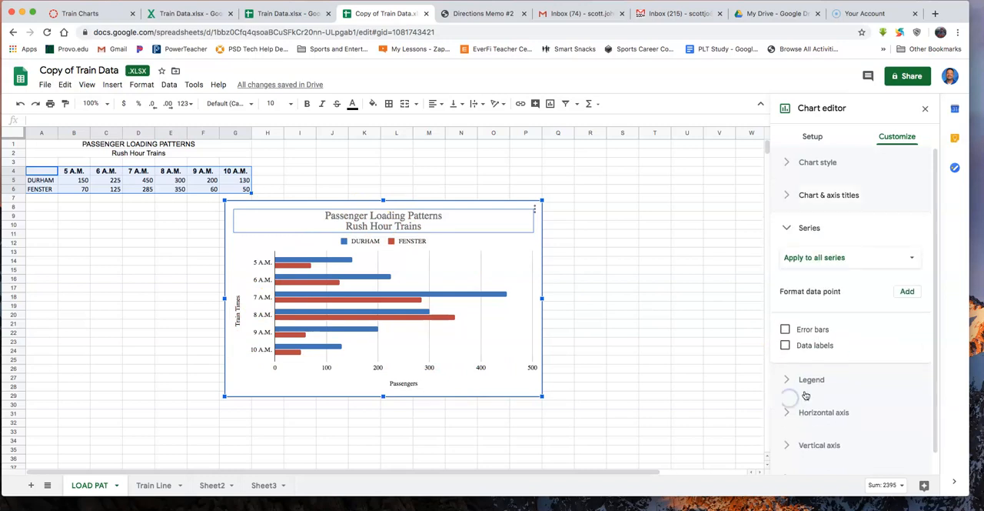
left_click(785, 345)
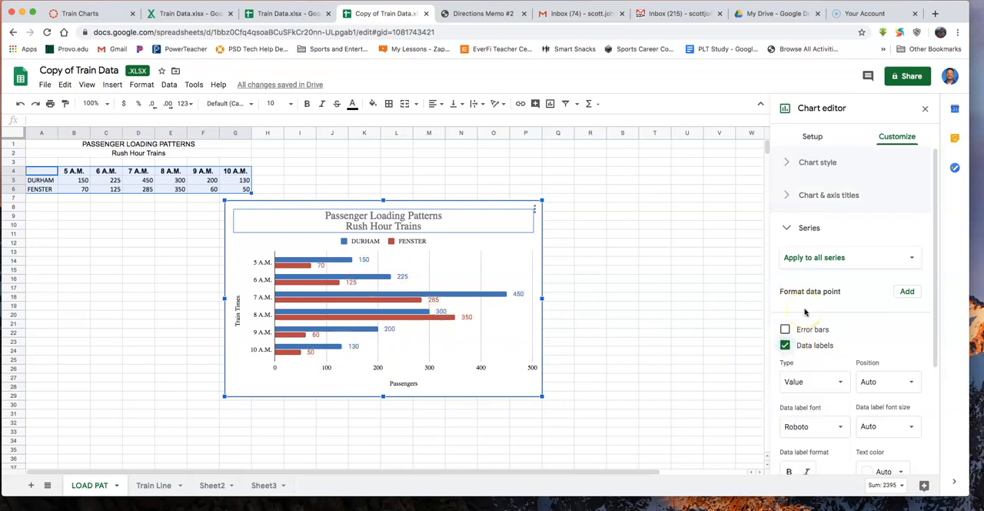
scroll(853, 325, "down", 5)
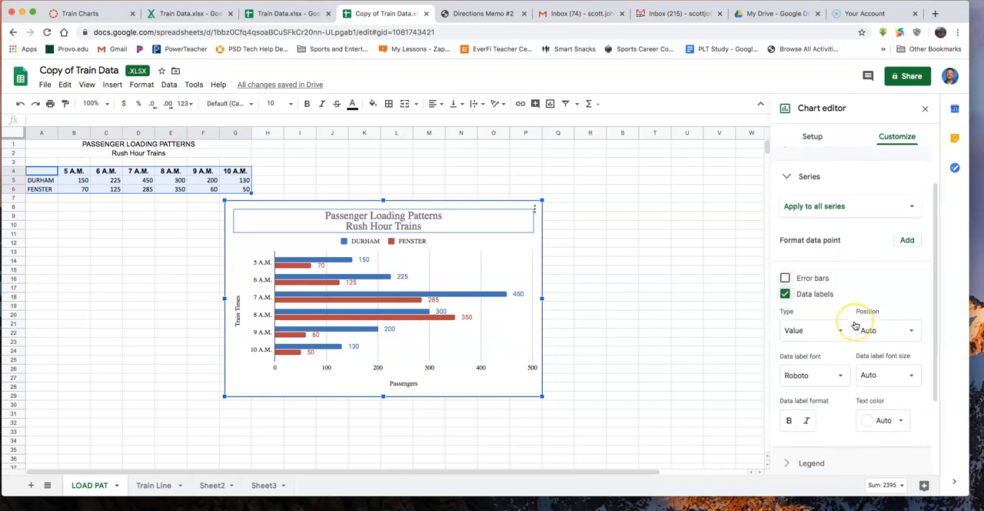
left_click(792, 359)
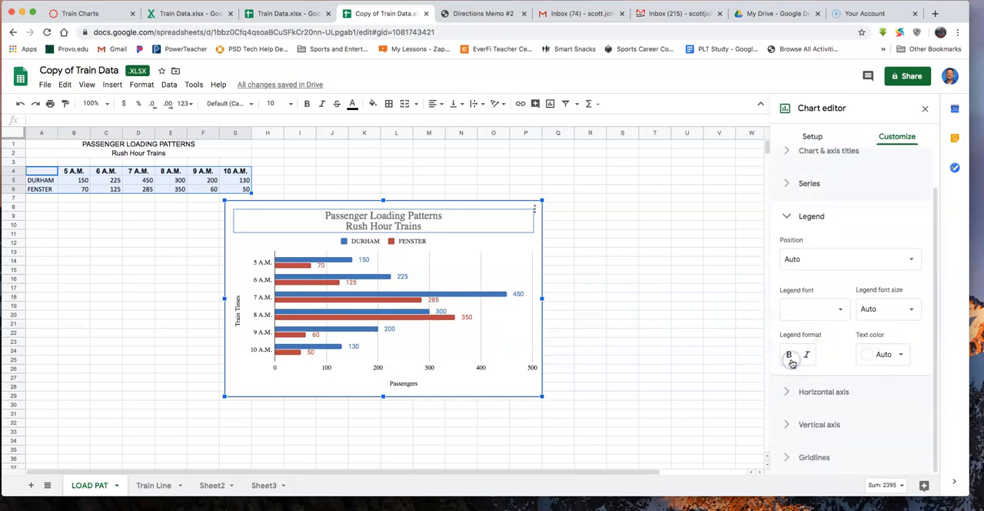
left_click(869, 259)
left_click(844, 206)
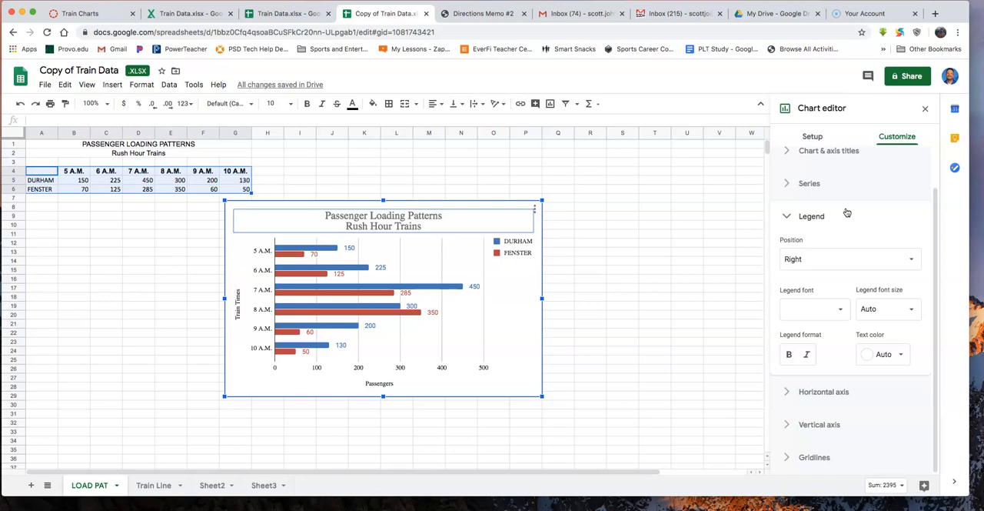
- Move the bar chart to its own sheet and rename that sheet "Train Bar"
left_click(535, 208)
left_click(493, 308)
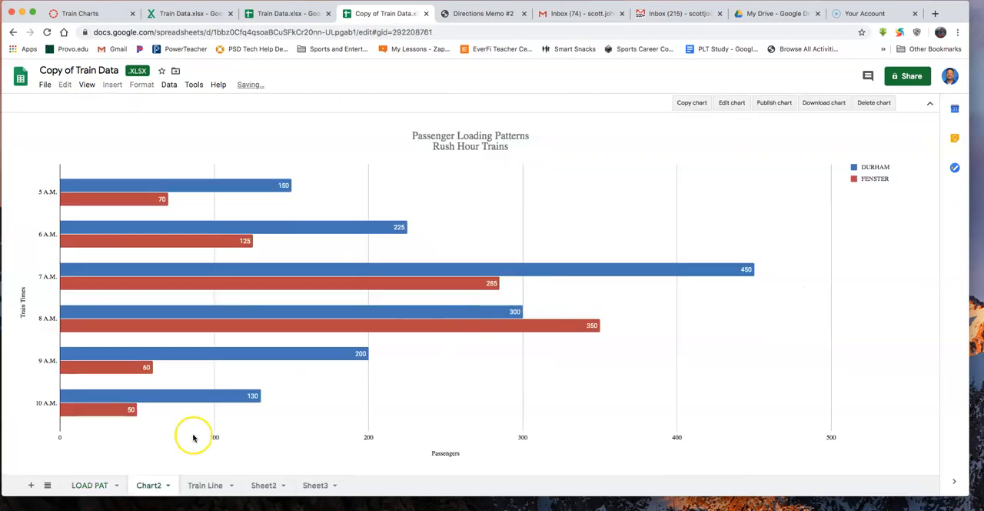
double_click(147, 485)
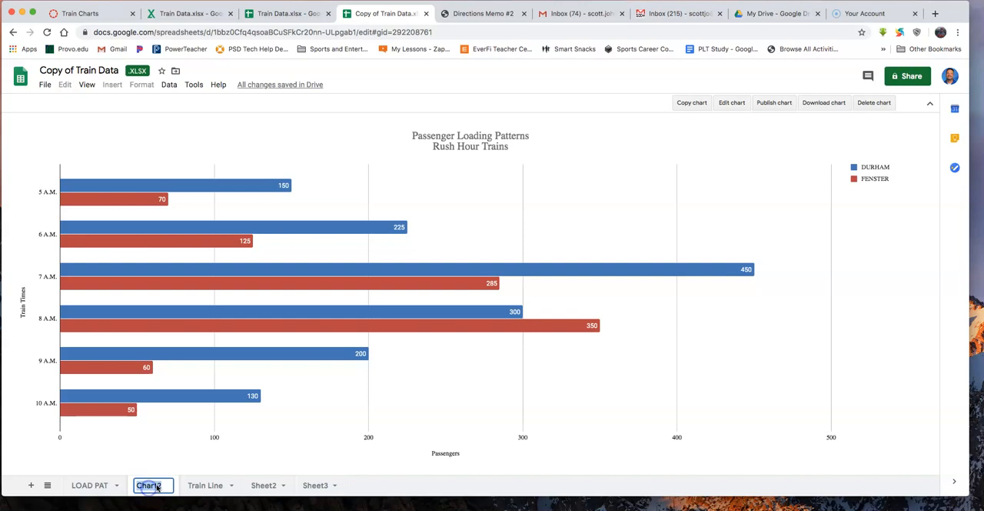
type("TRai")
key("BackSpace")
key("BackSpace")
key("BackSpace")
type("rain Bar")
key("Return")
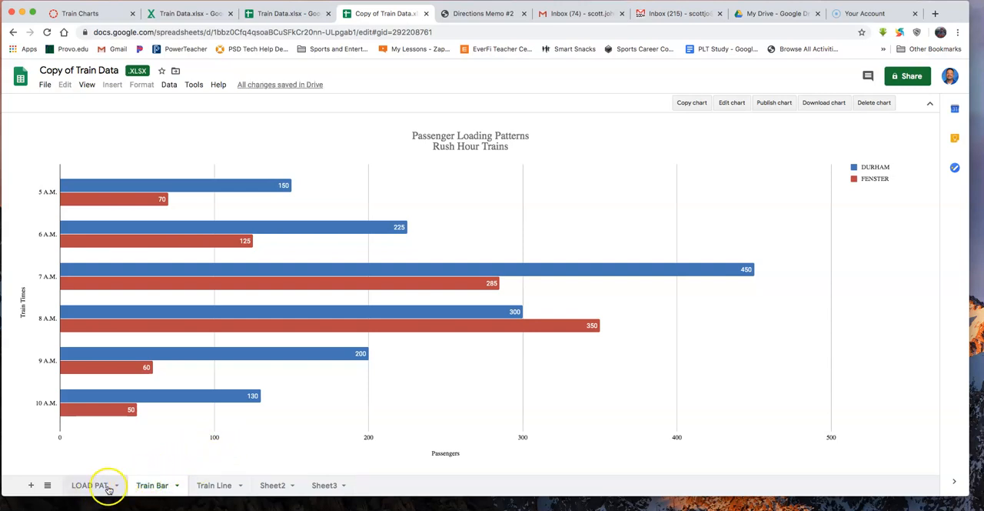
- Review the Train Line and Train Bar chart sheets, and return to the LOAD PAT sheet
left_click(209, 486)
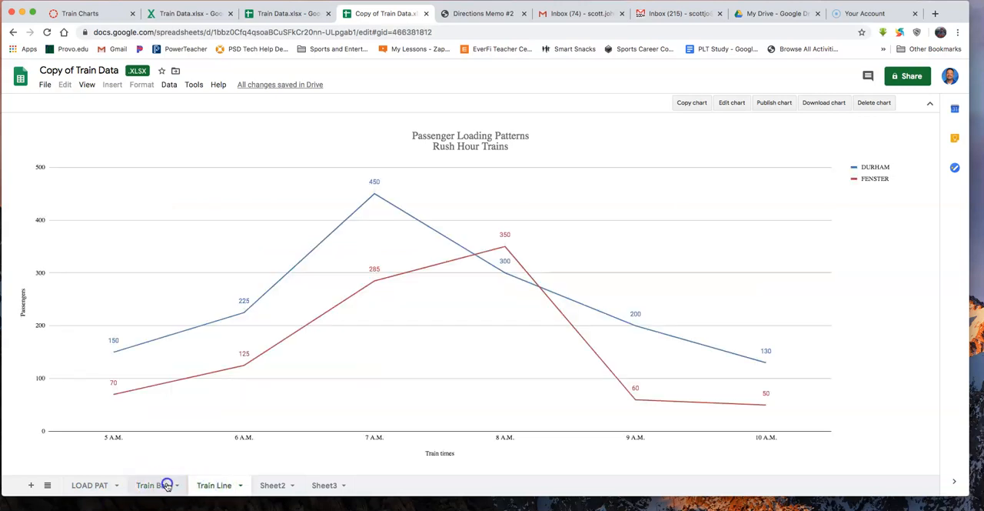
left_click(152, 486)
left_click(97, 489)
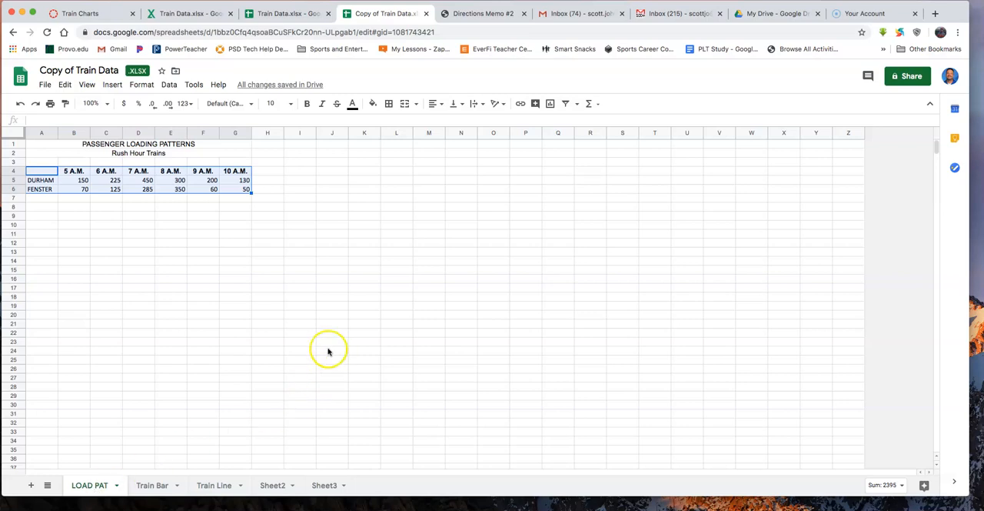
- Try to enter a sparkline formula for the DURHAM values B5:G5 in cell H5
left_click(270, 183)
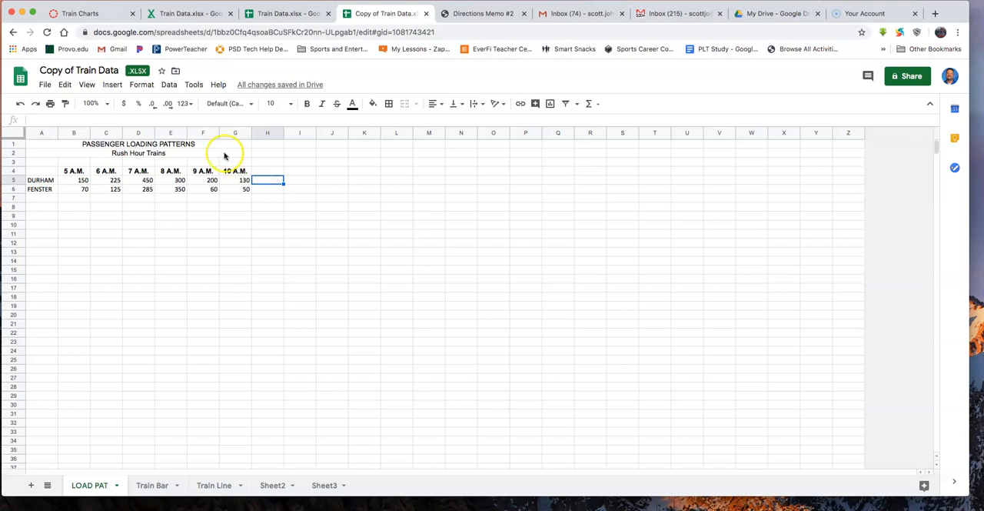
type("=Spar")
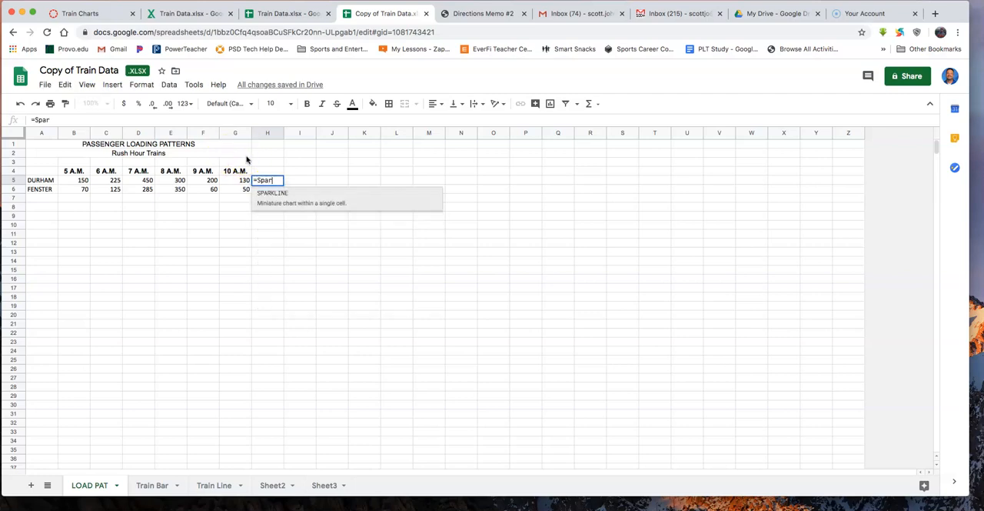
type("kine")
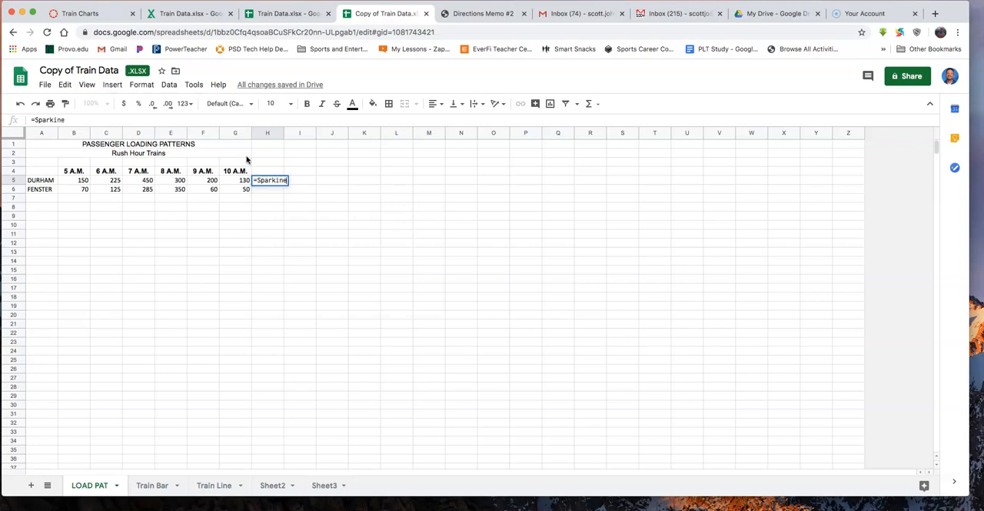
type("(")
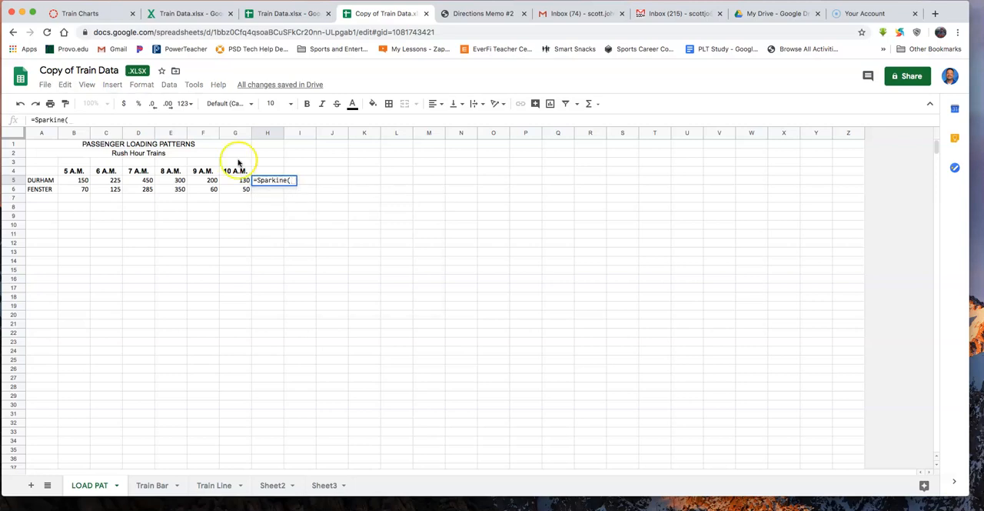
left_click_drag(75, 180, 238, 186)
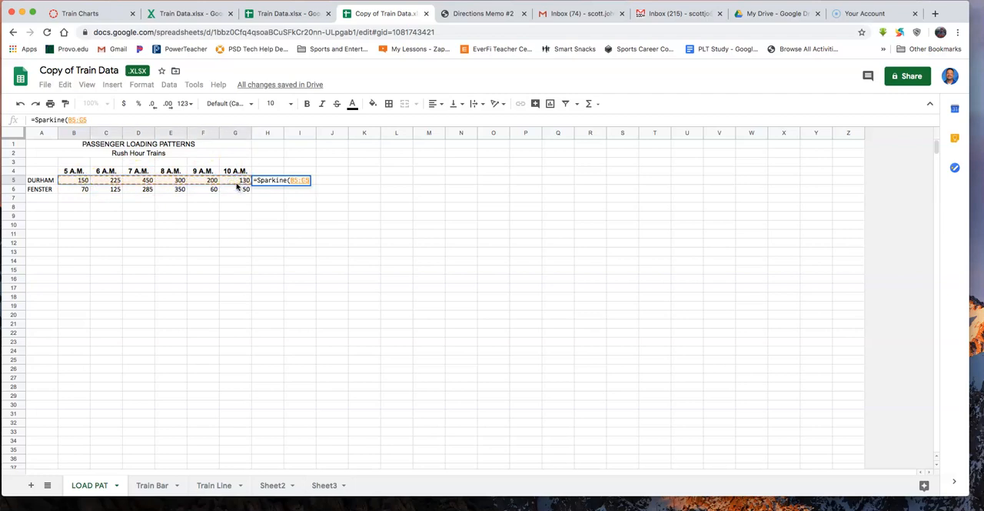
type(")")
key("Return")
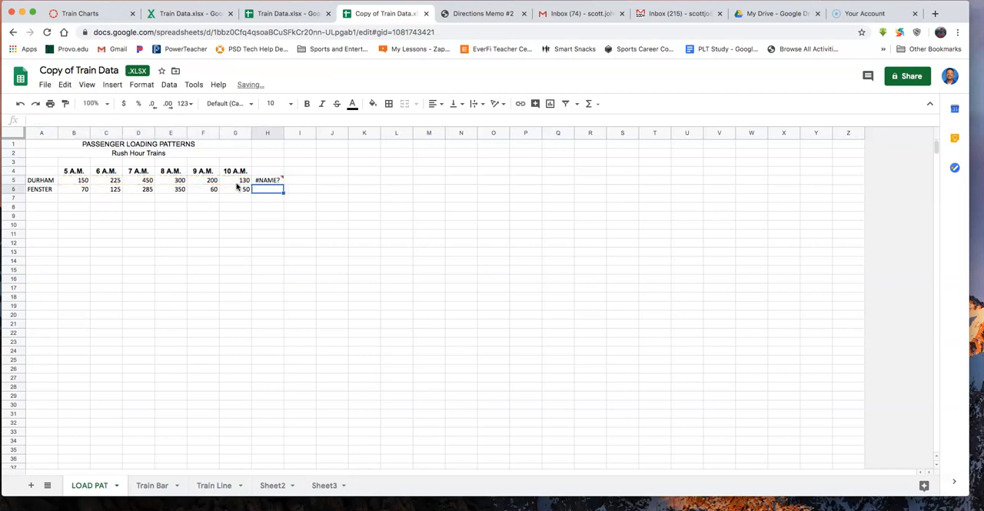
- Try to correct the formula in cell H5, and undo its entry to empty the cell
left_click(262, 181)
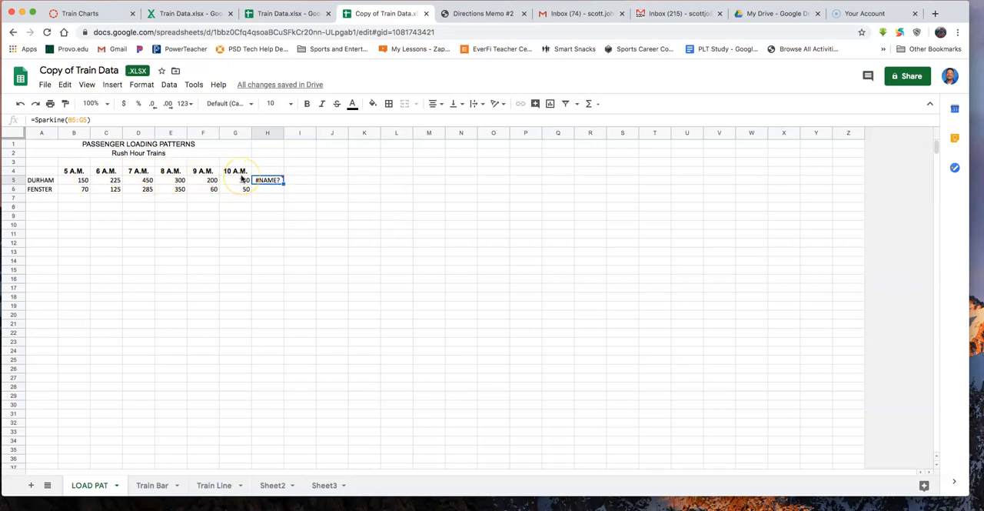
left_click(112, 121)
key("BackSpace")
key("Return")
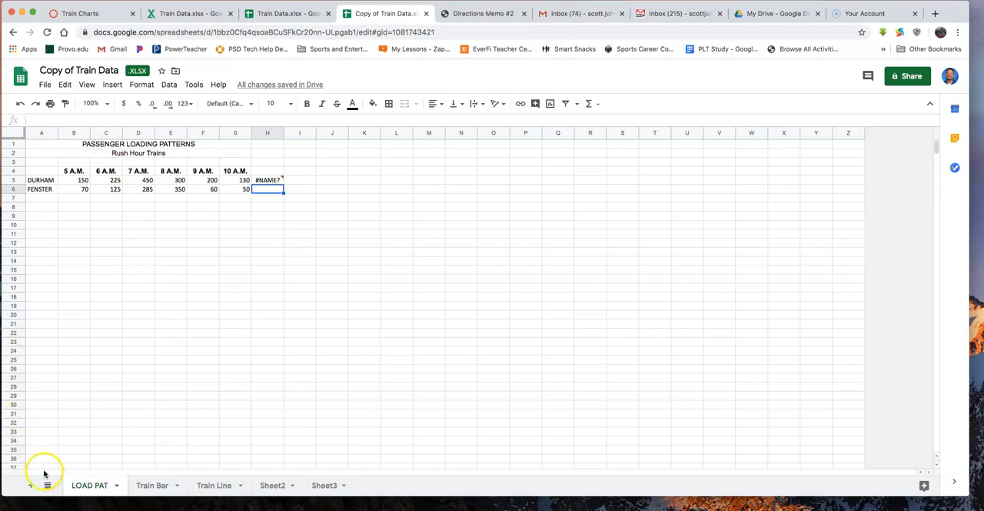
key("ctrl+z")
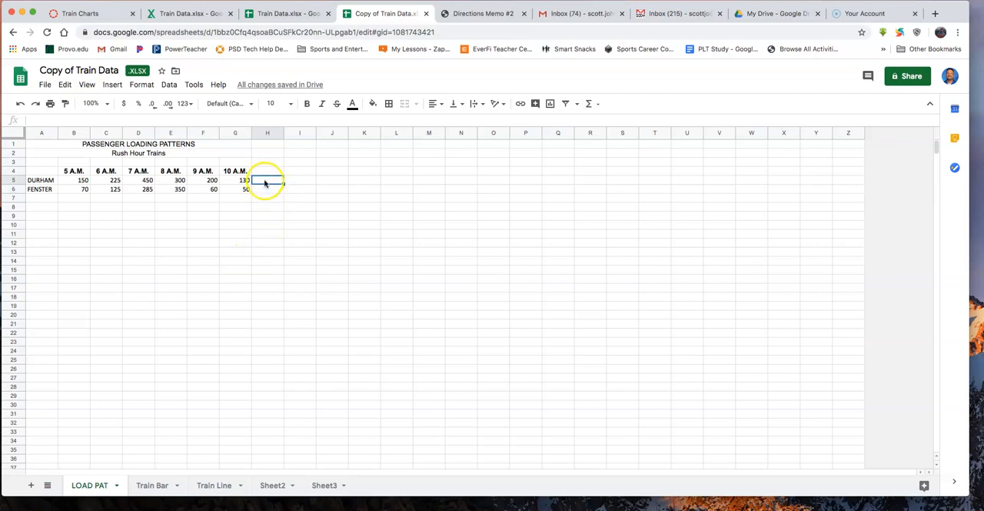
- Add a sparkline of the DURHAM values B5:G5 in cell H5 with the SPARKLINE function
type("=spark")
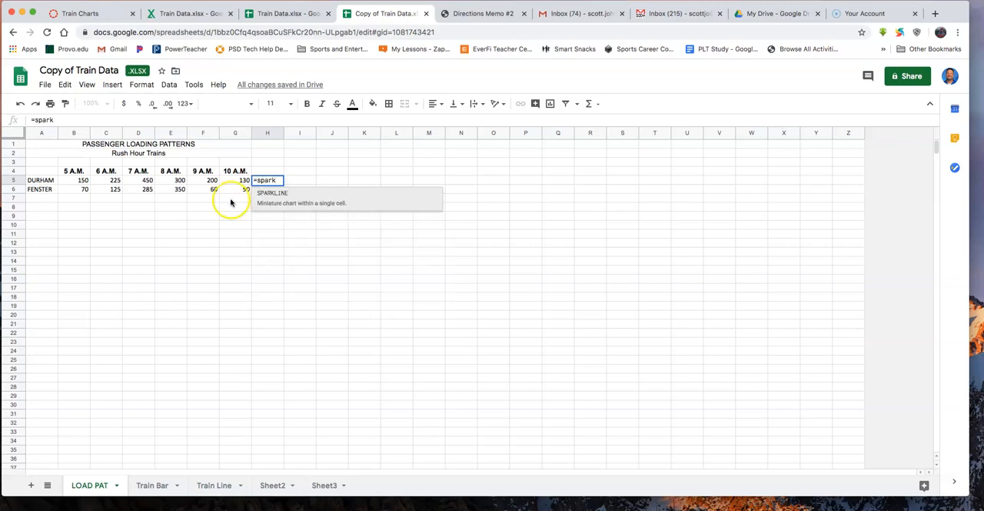
left_click(276, 193)
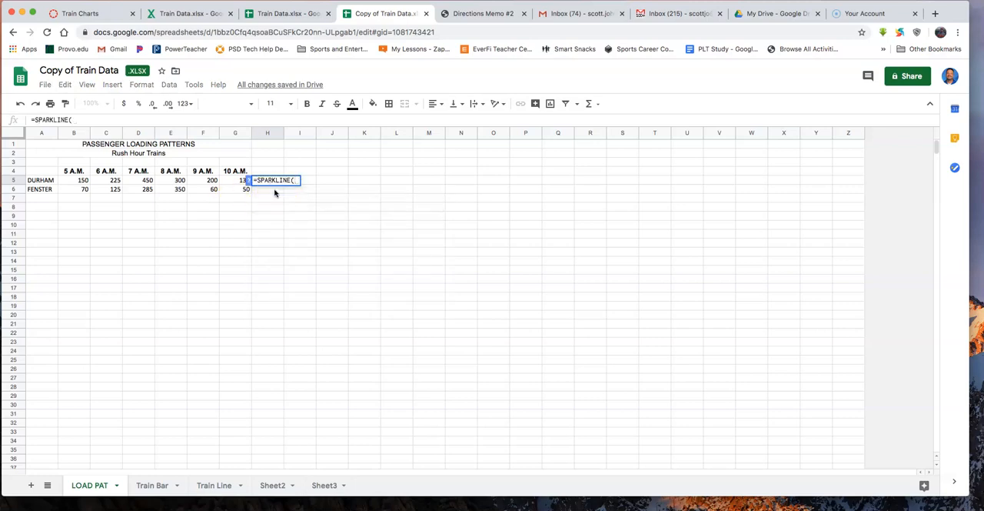
left_click(83, 180)
left_click_drag(94, 180, 239, 185)
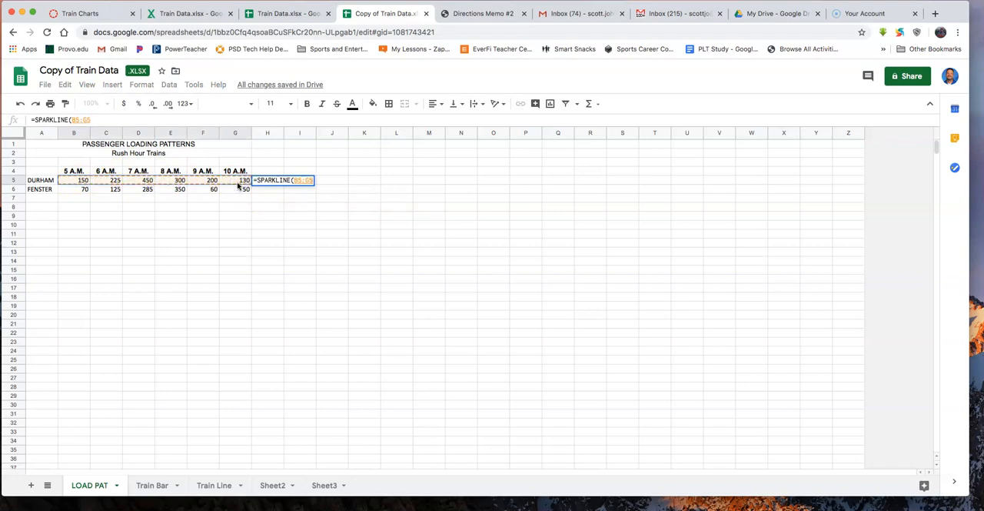
key("Return")
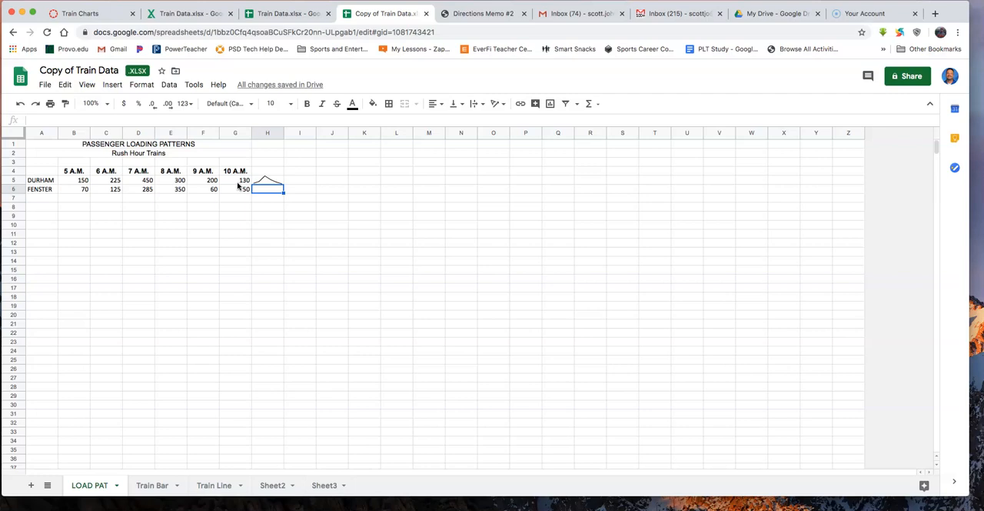
- Add a sparkline of the FENSTER values B6:G6 in cell H6 with the SPARKLINE function
type("=")
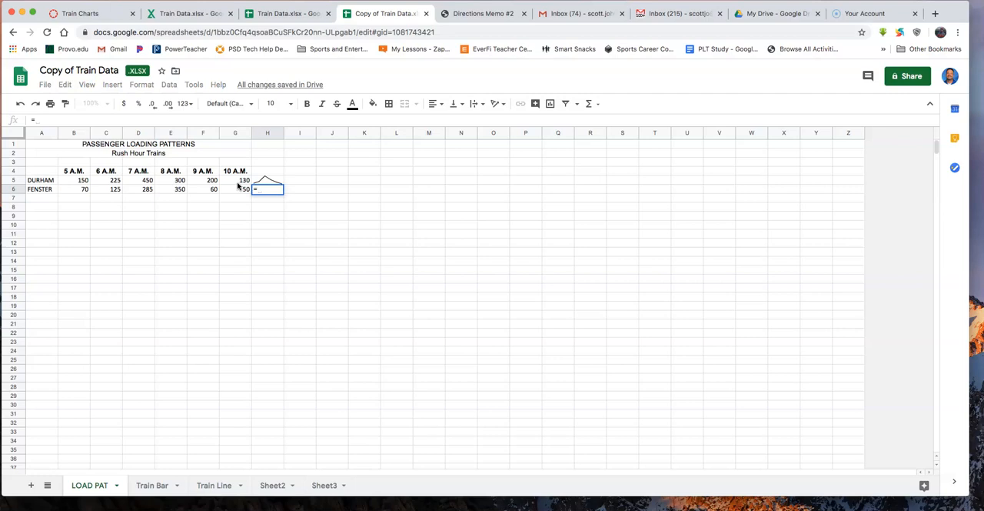
type("spa")
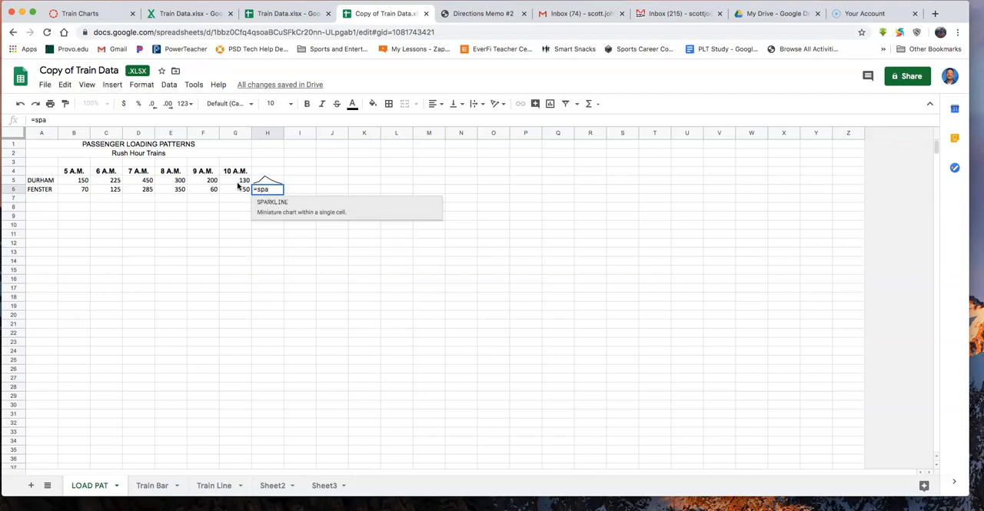
left_click(269, 204)
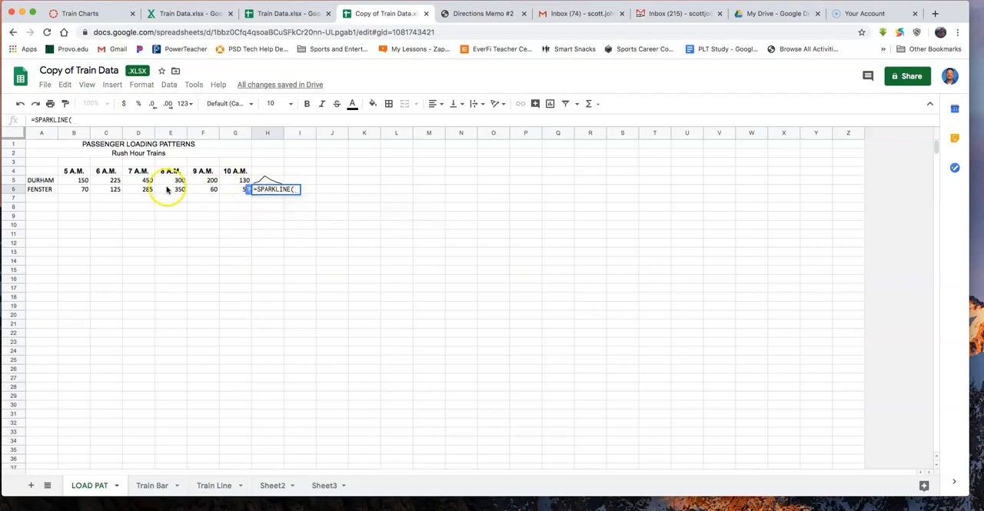
left_click(71, 189)
left_click_drag(70, 189, 233, 192)
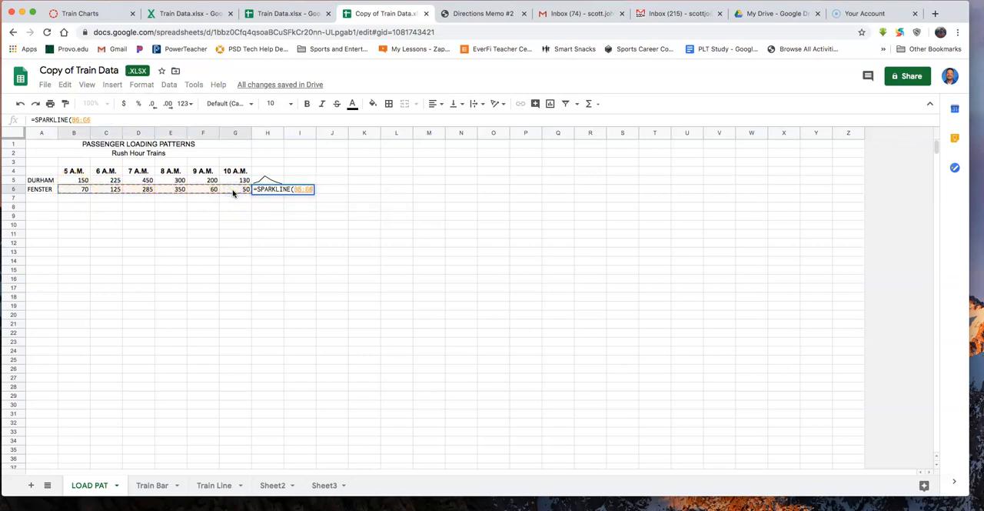
key("Return")
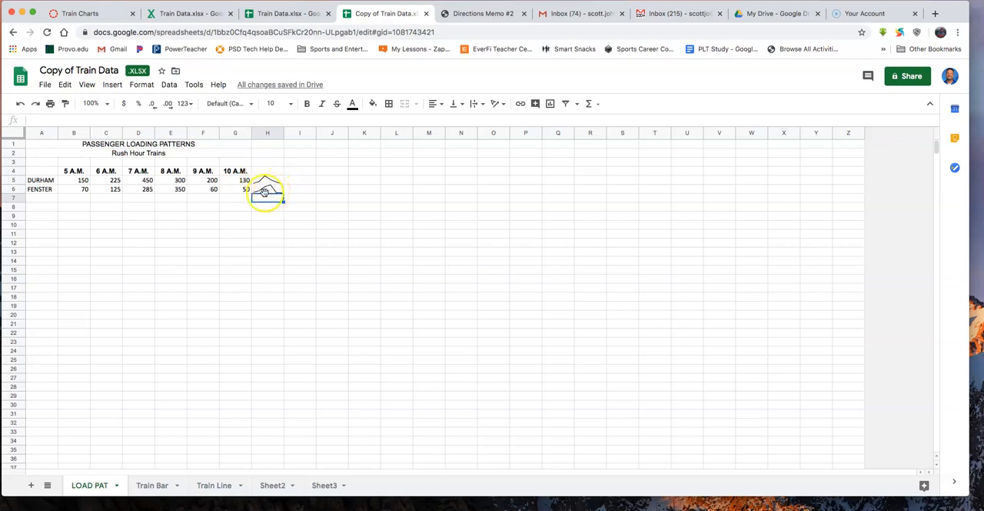
- Review the finished line chart on the Train Line sheet and return to the LOAD PAT sheet
left_click(209, 486)
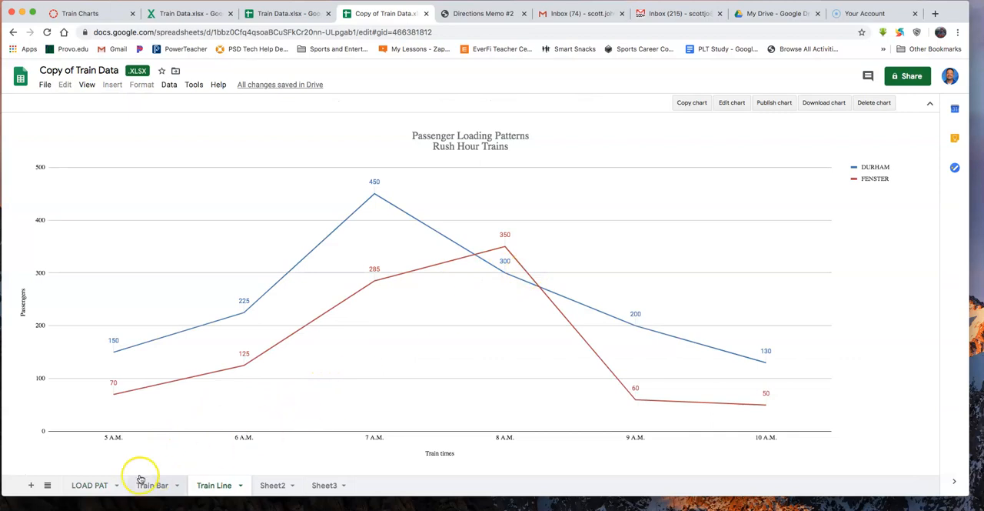
left_click(90, 486)
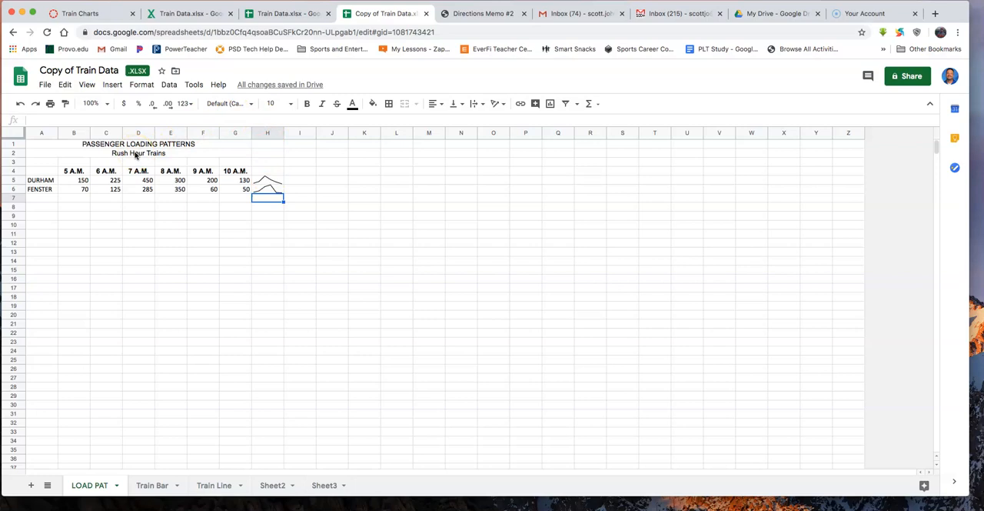
left_click(41, 157)
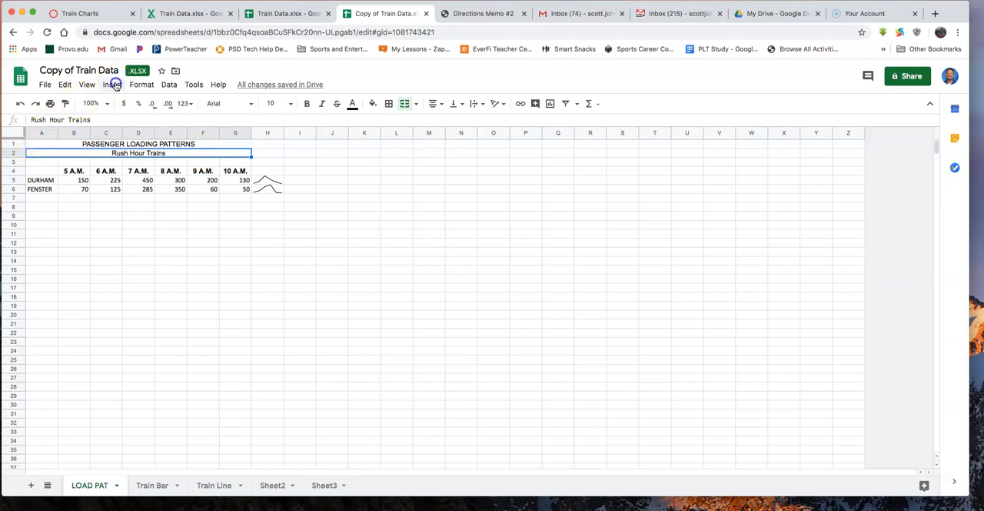
left_click(113, 85)
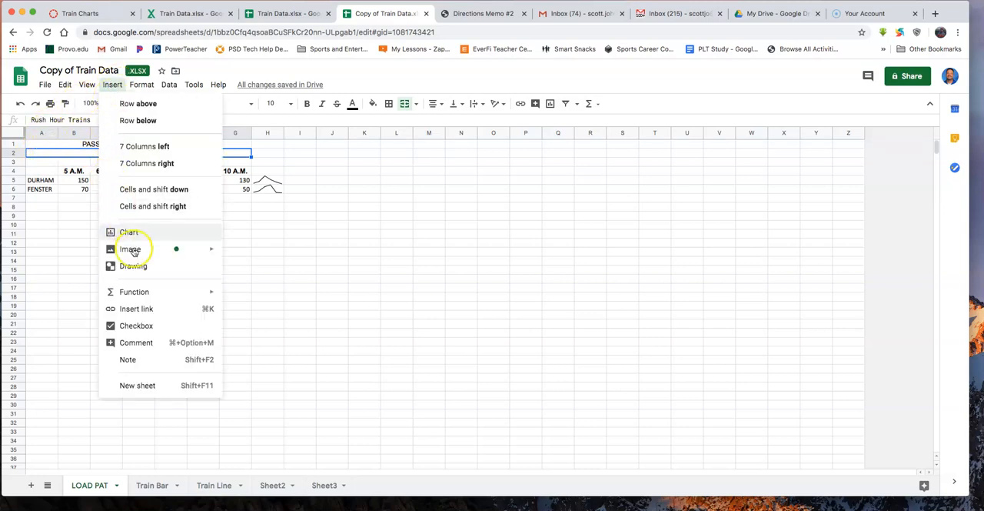
left_click(145, 308)
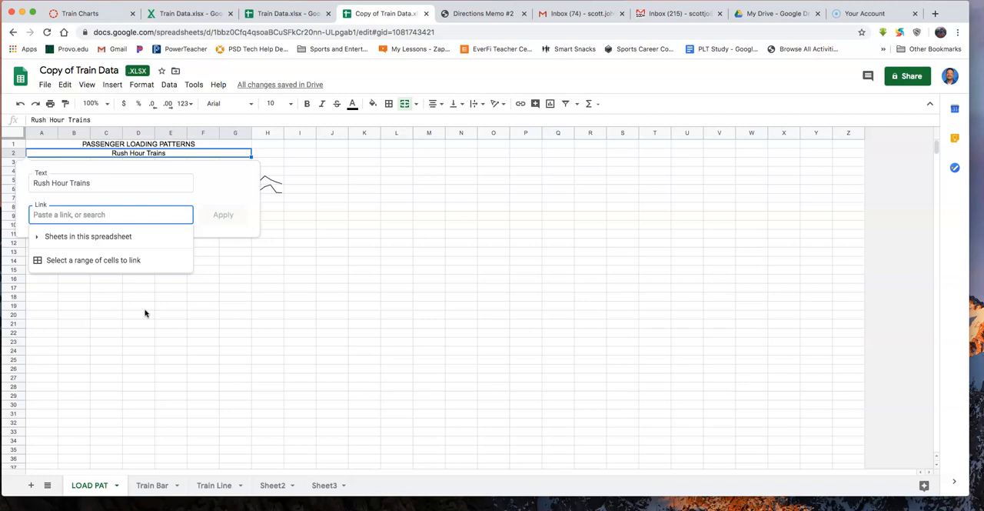
type("ww")
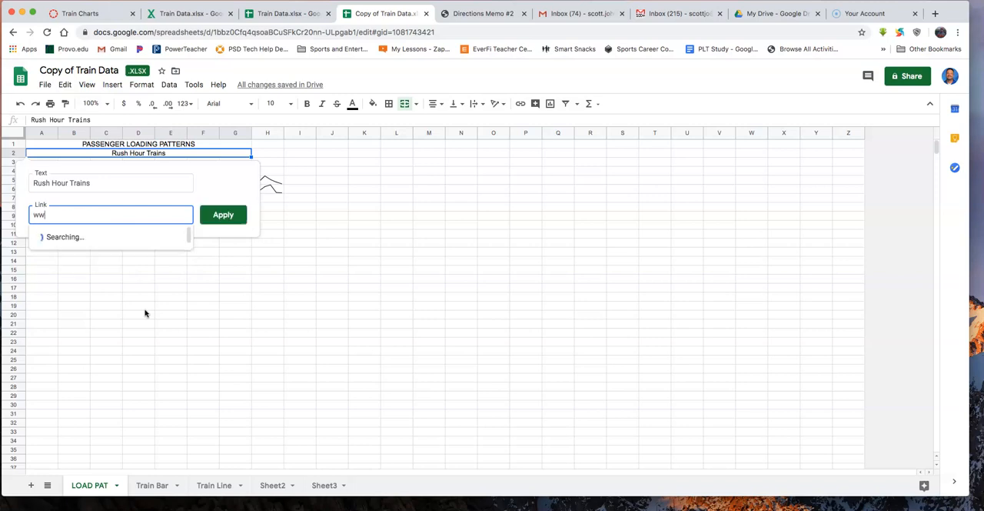
type("w.utah.com")
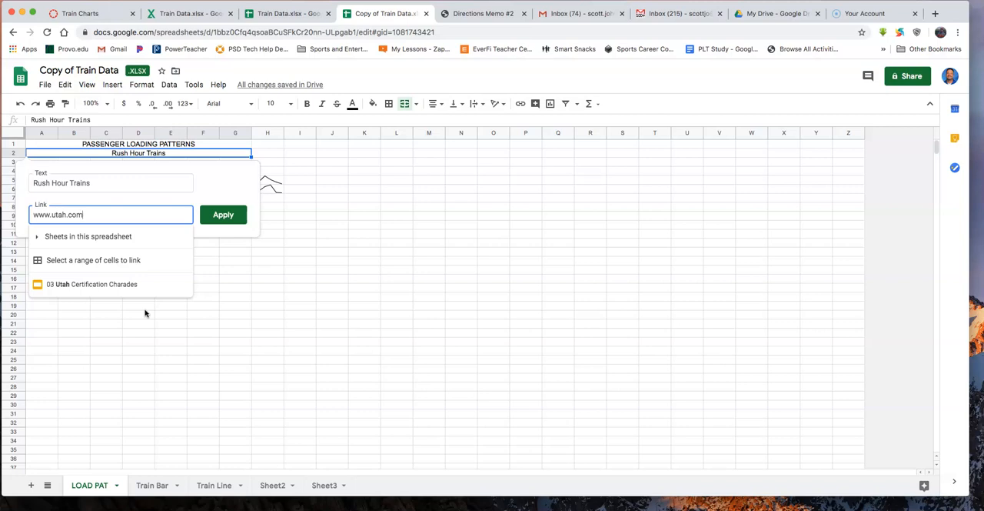
key("BackSpace")
key("BackSpace")
key("BackSpace")
key("BackSpace")
key("BackSpace")
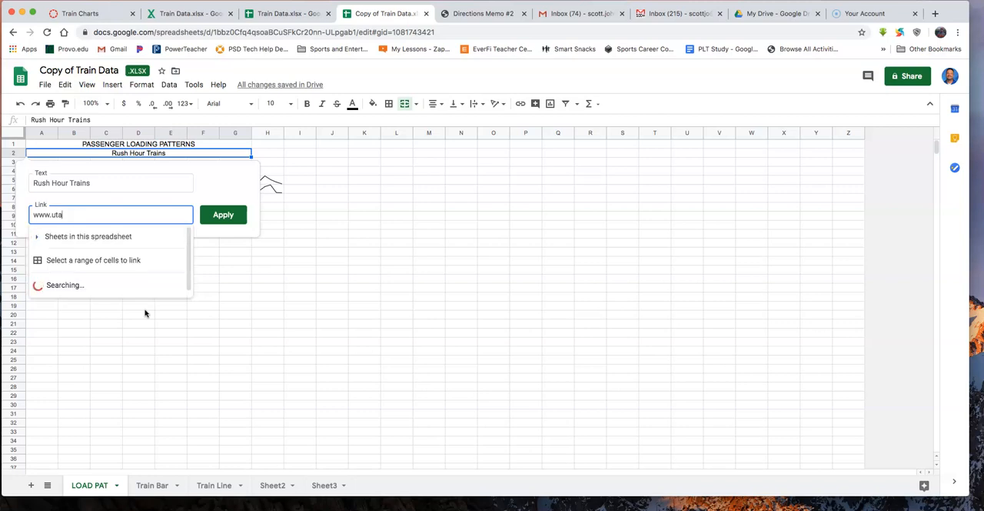
type(".com")
key("Return")
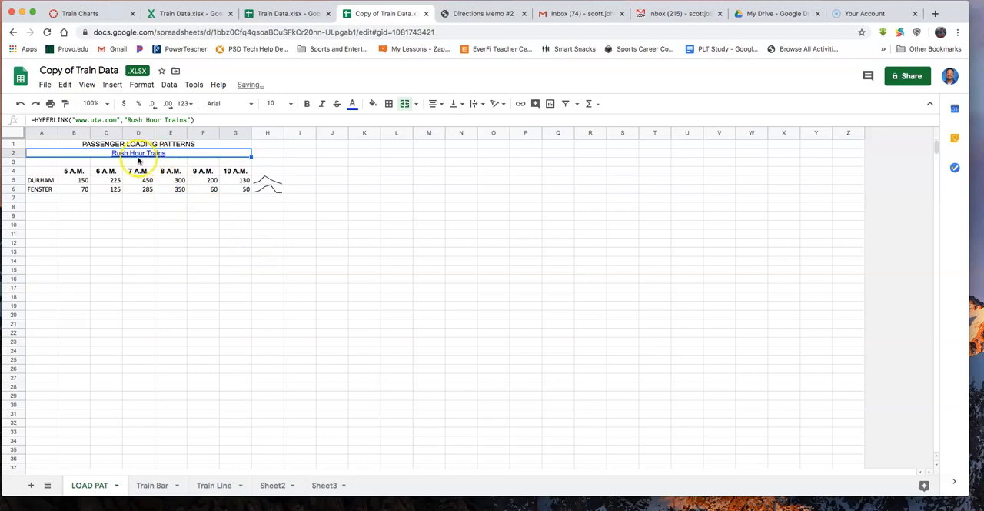
mouse_move(134, 157)
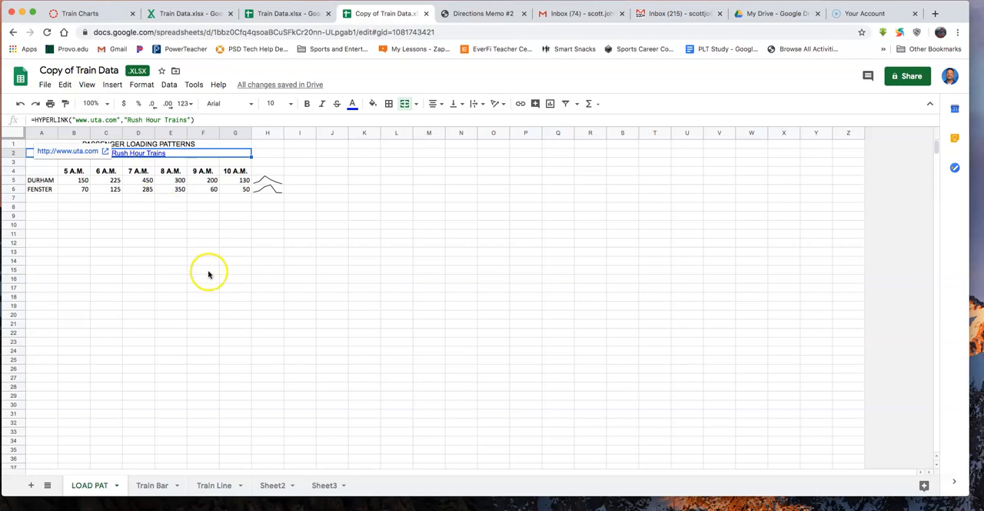
left_click(230, 300)
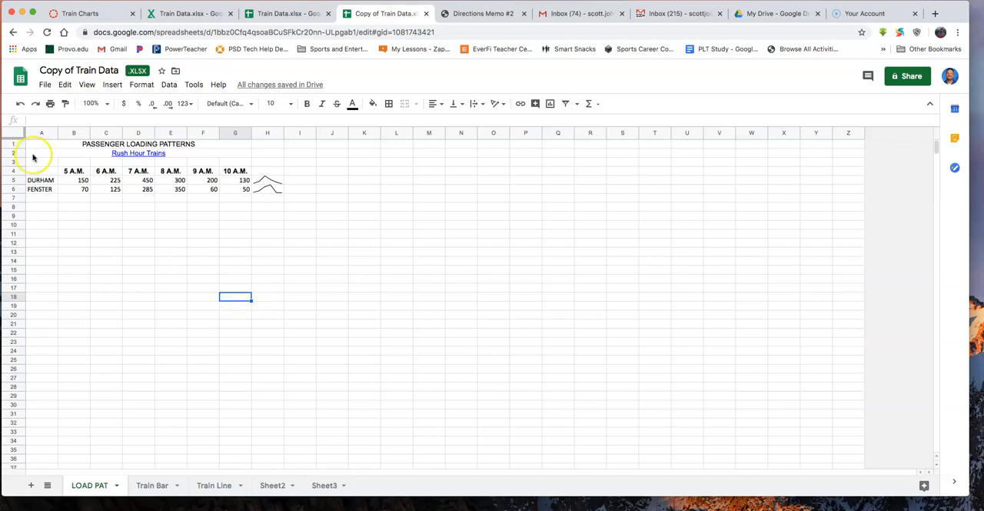
- Switch to the Canvas course home page and look through the modules around the Train Charts assignment and the PowerPoint unit
left_click(80, 14)
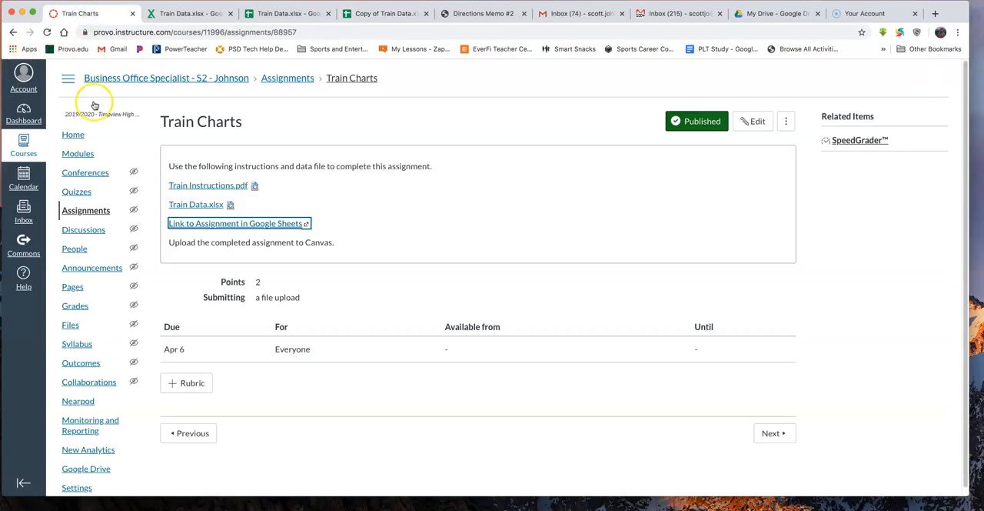
left_click(76, 137)
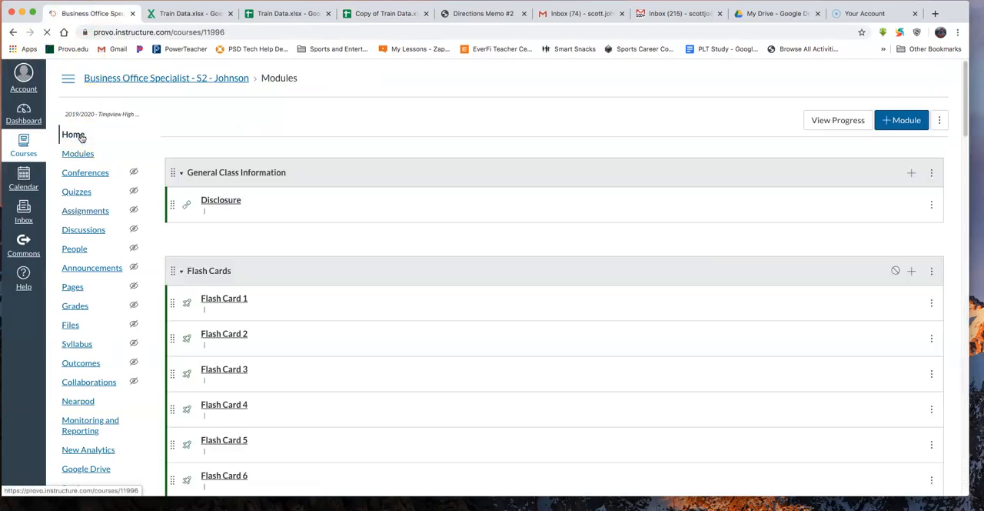
scroll(254, 269, "down", 10)
scroll(235, 269, "down", 20)
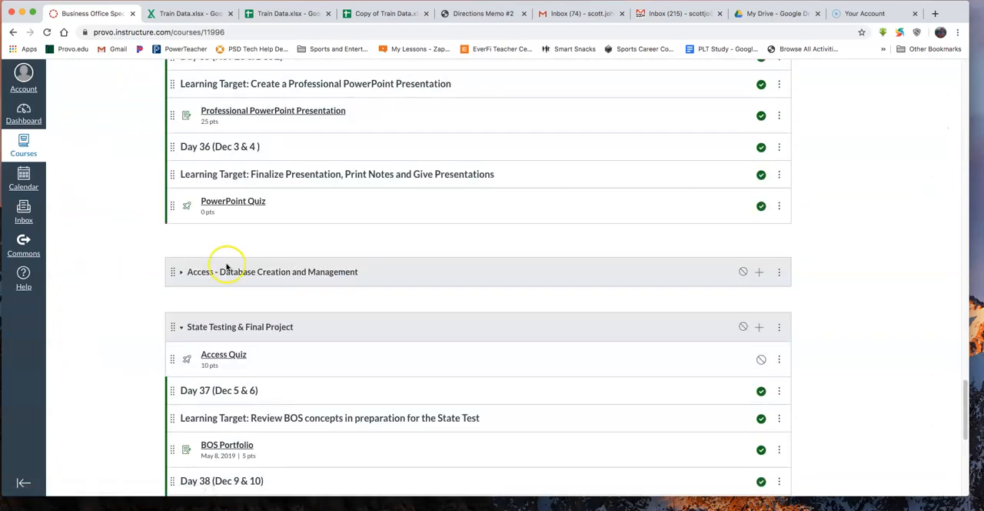
scroll(276, 266, "down", 2)
scroll(271, 263, "up", 6)
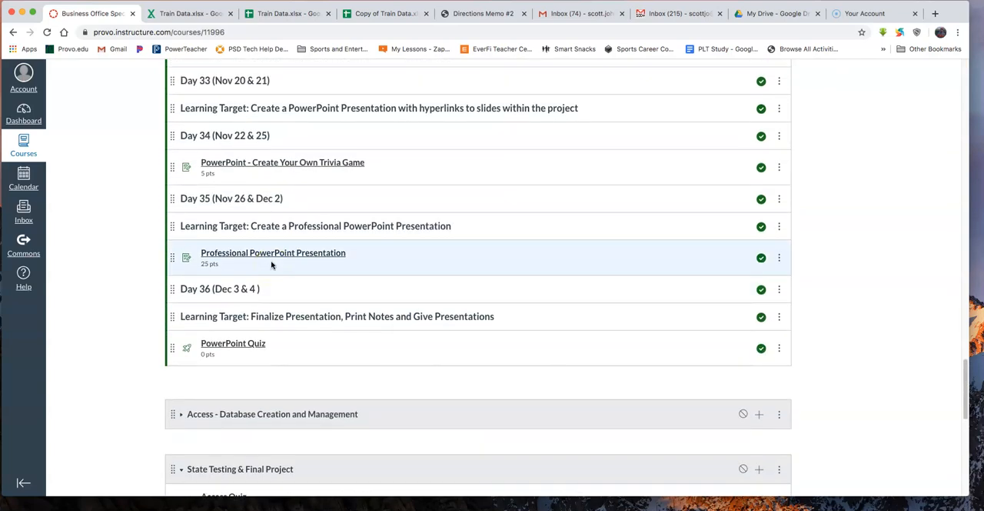
scroll(271, 265, "up", 4)
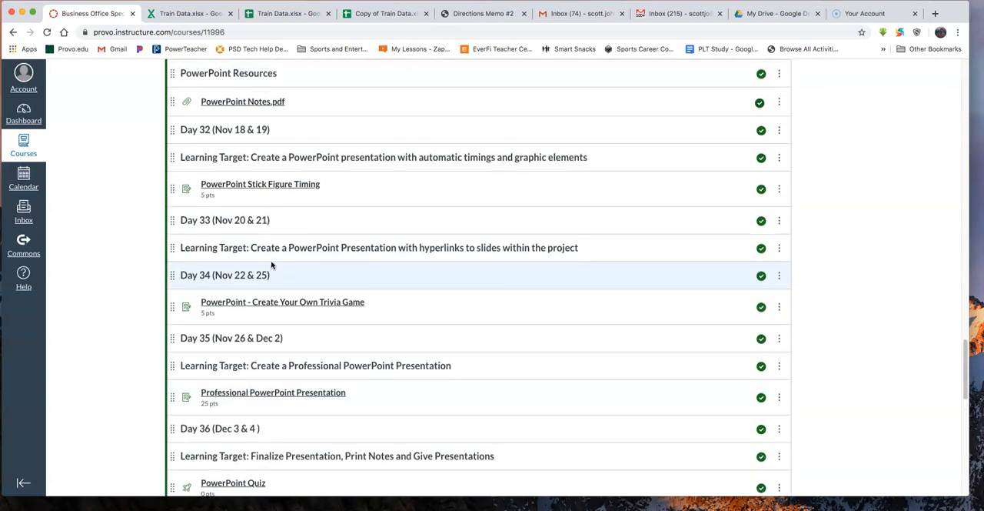
scroll(270, 265, "up", 12)
scroll(271, 264, "up", 2)
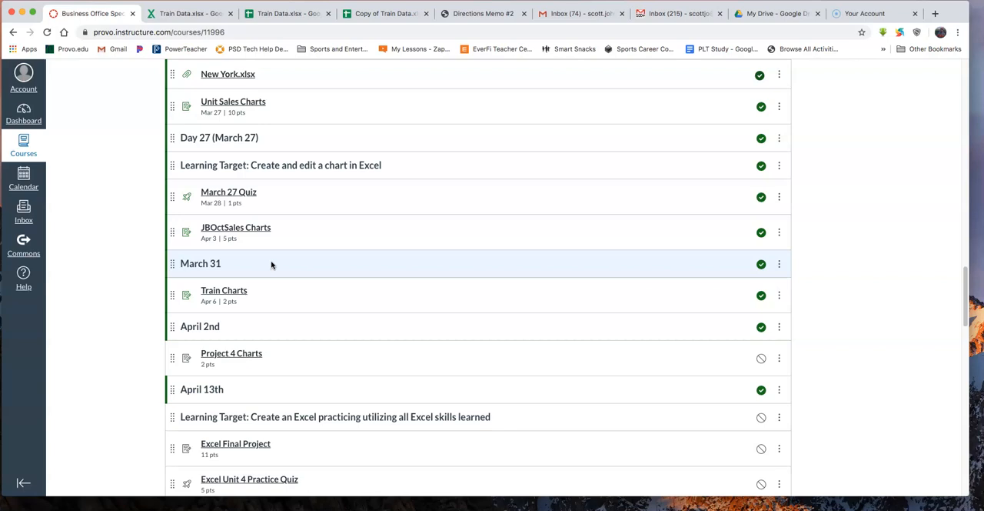
scroll(271, 265, "down", 5)
scroll(271, 265, "down", 12)
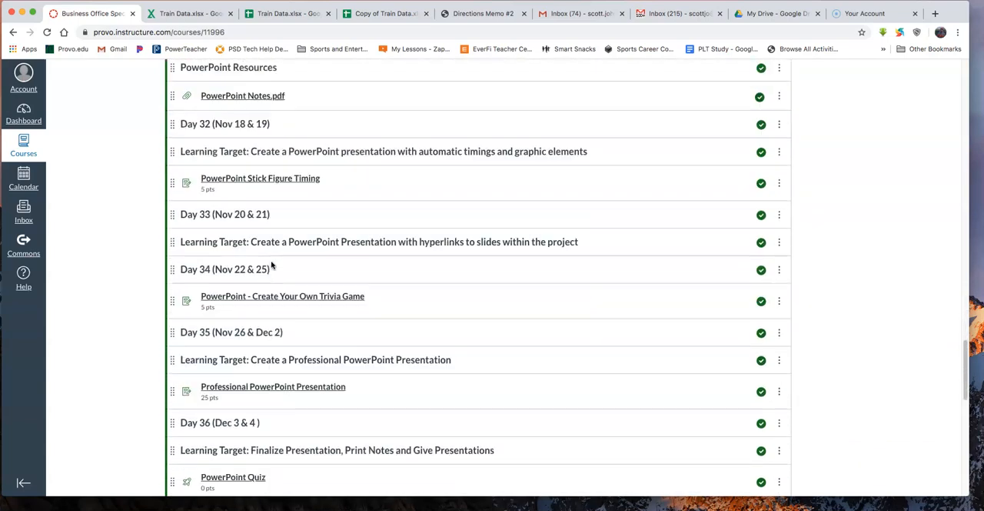